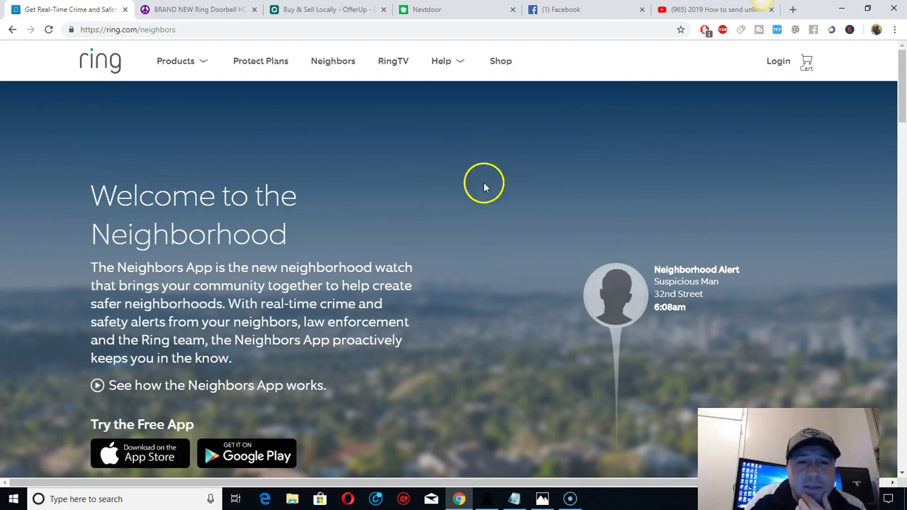
scroll(376, 146, "down", 1)
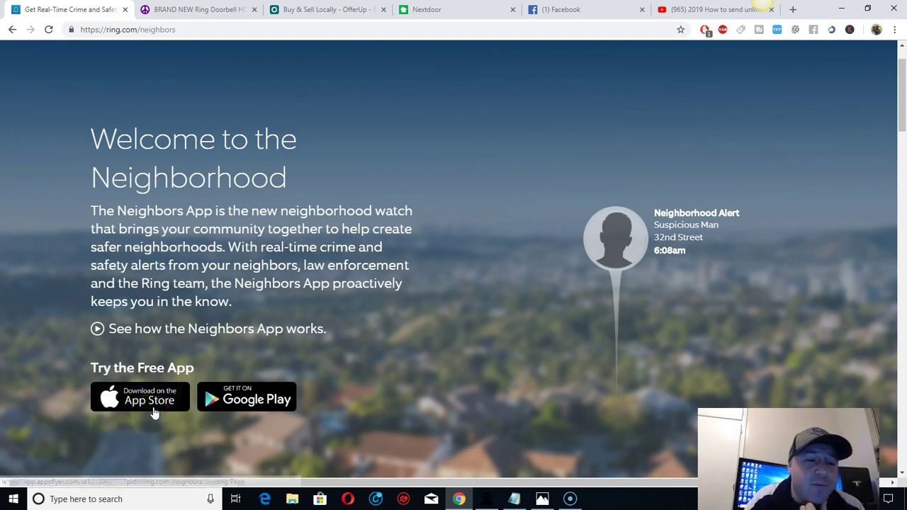
left_click(164, 409)
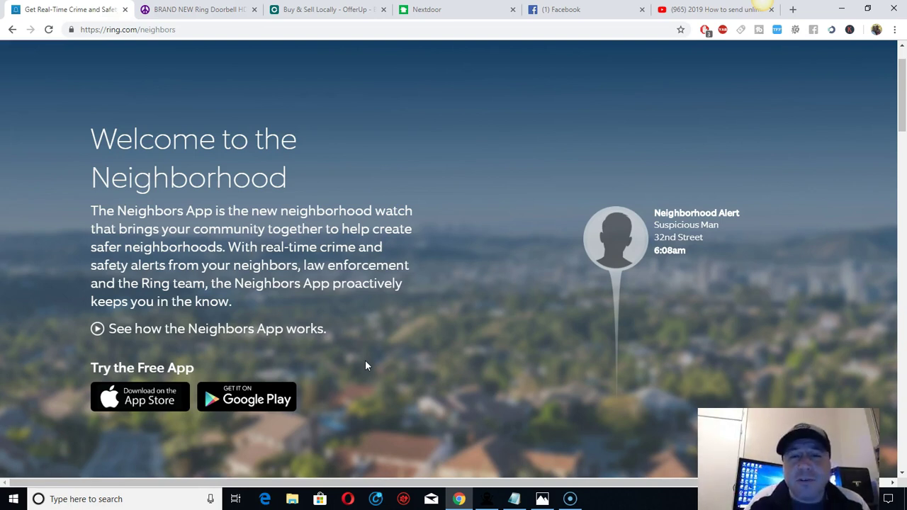
- Enter freeringvideodoorbell.com as the web address, copy it, and load the site
left_click(167, 31)
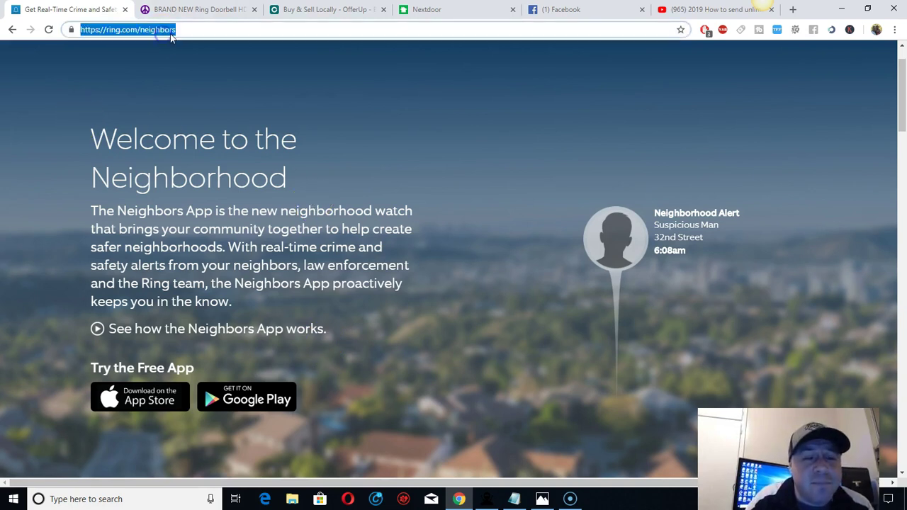
type("freeringvideodoorbell.com")
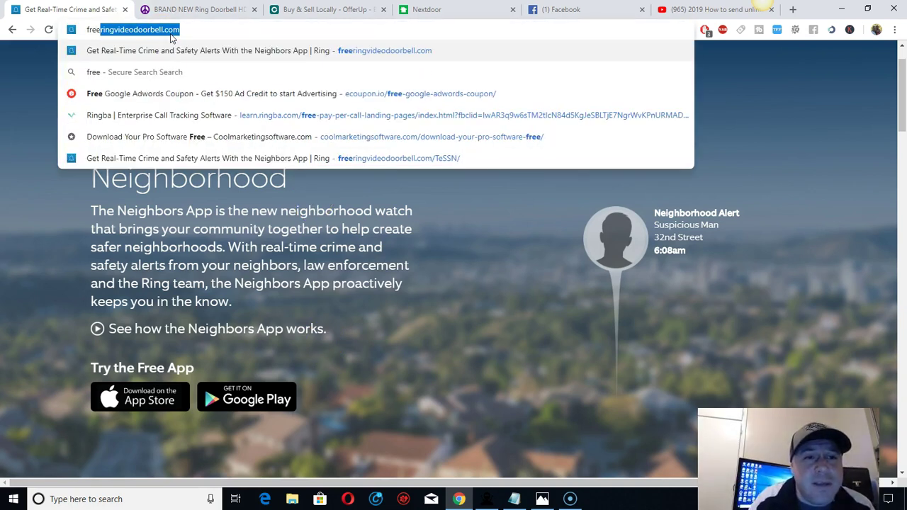
key("End")
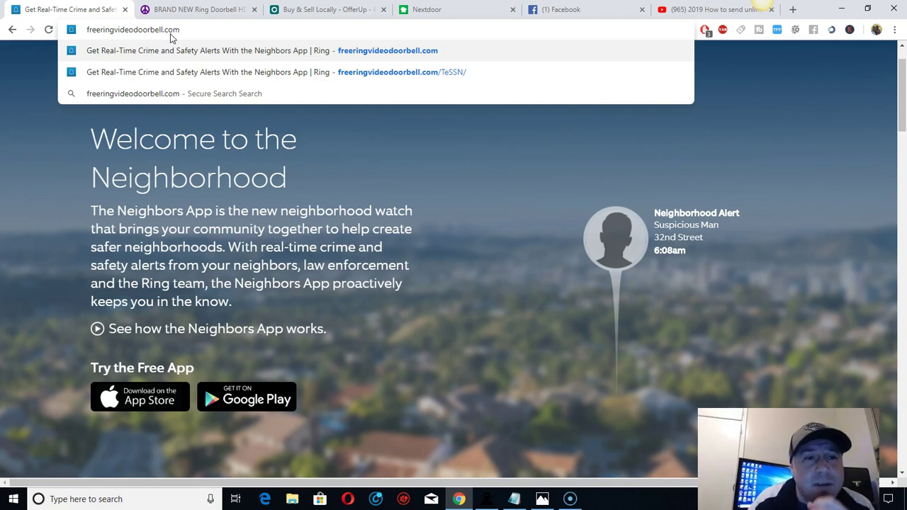
left_click_drag(190, 26, 71, 30)
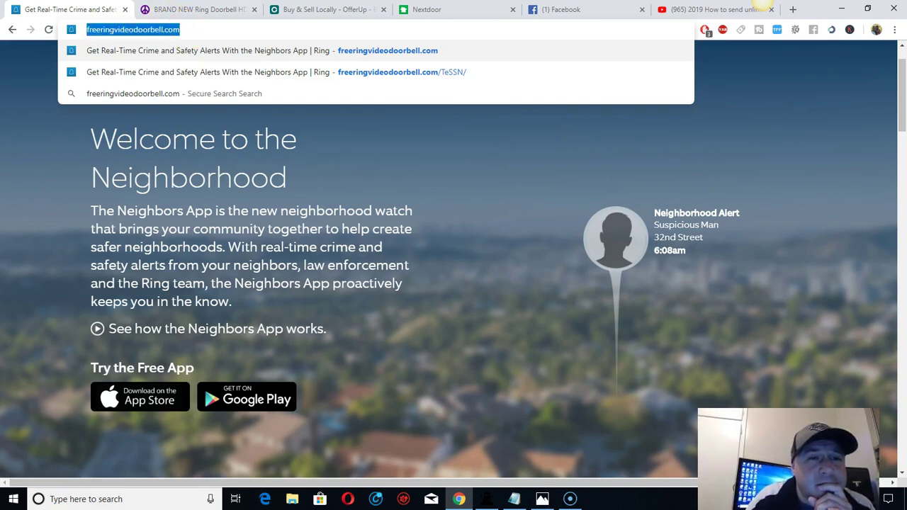
right_click(104, 31)
left_click(138, 94)
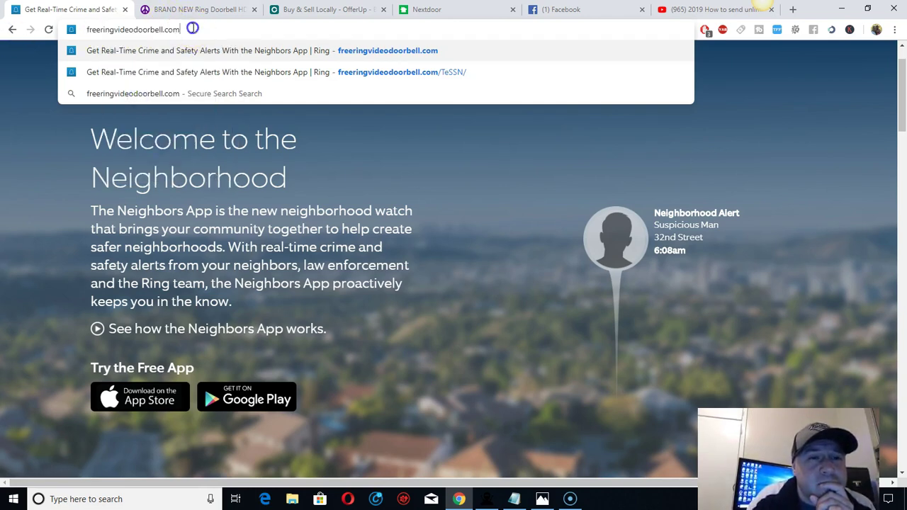
key("Return")
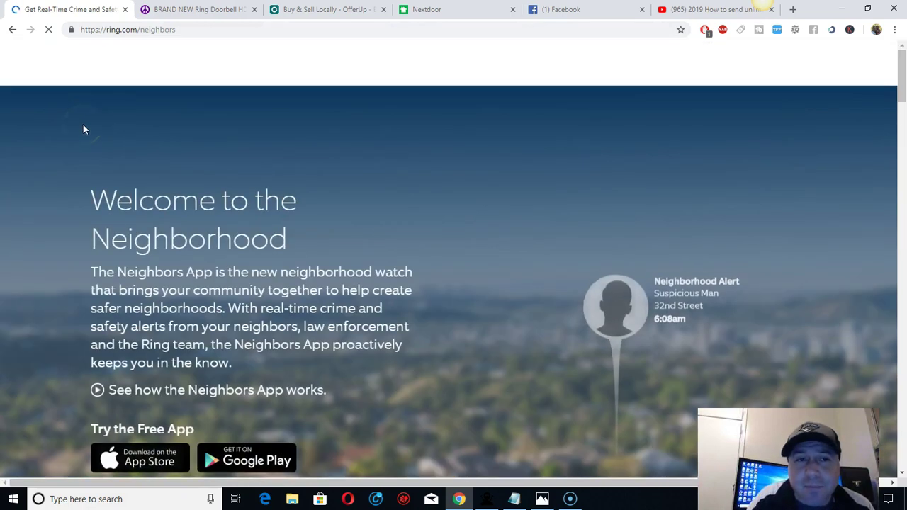
- Paste the copied link over the page address and capitalise the F of "Free" and the R of "Ring"
left_click(119, 31)
right_click(119, 31)
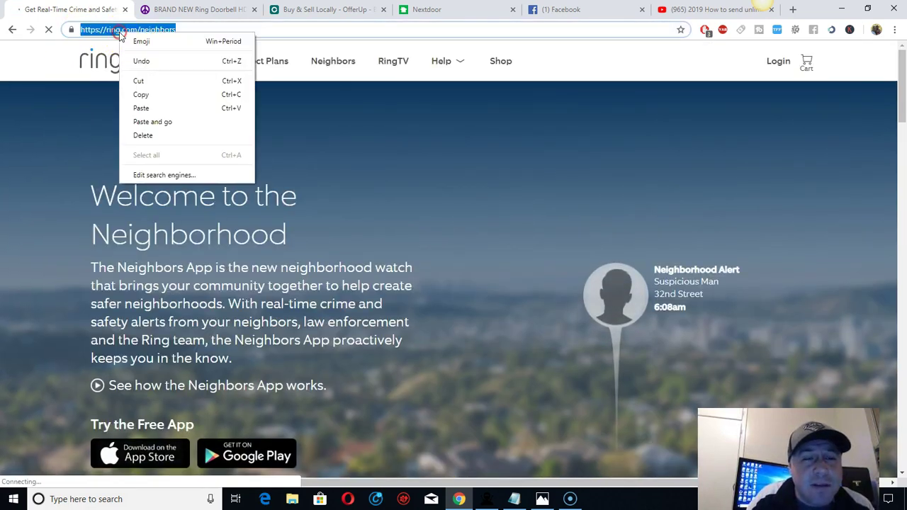
left_click(141, 107)
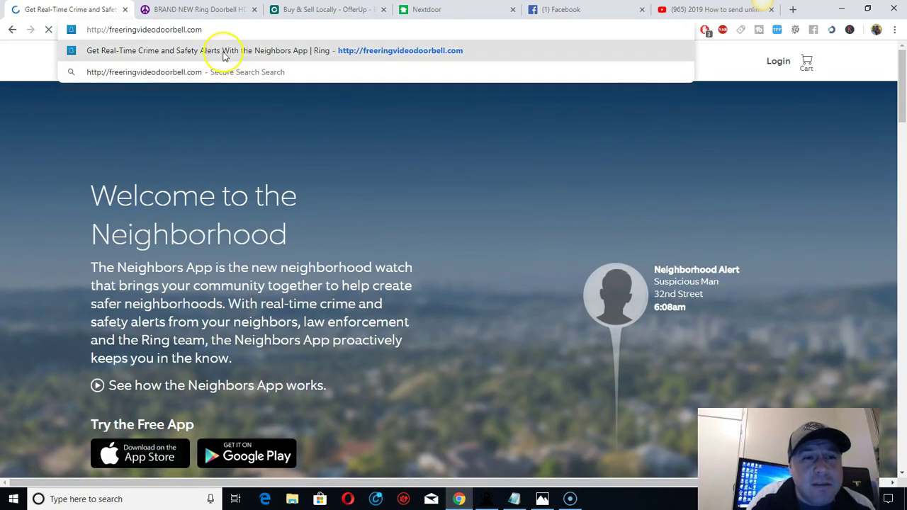
left_click(112, 29)
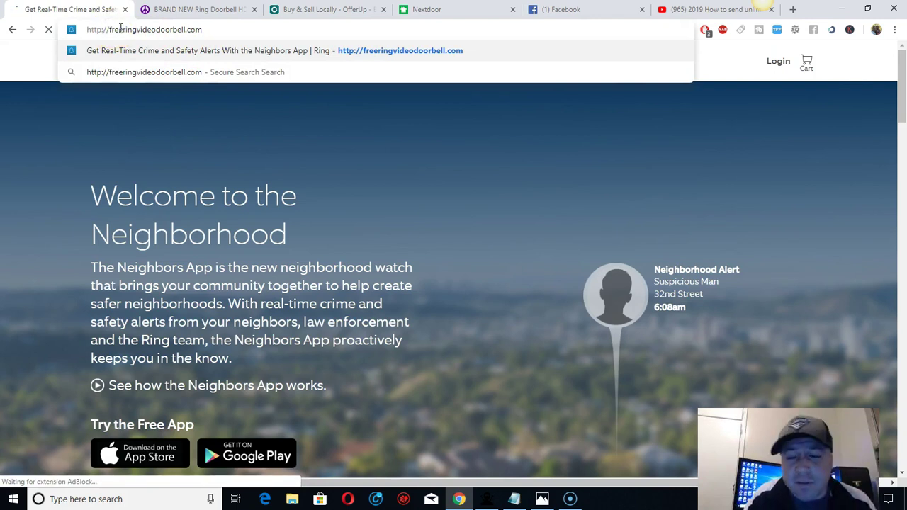
key("BackSpace")
type("F")
left_click(126, 29)
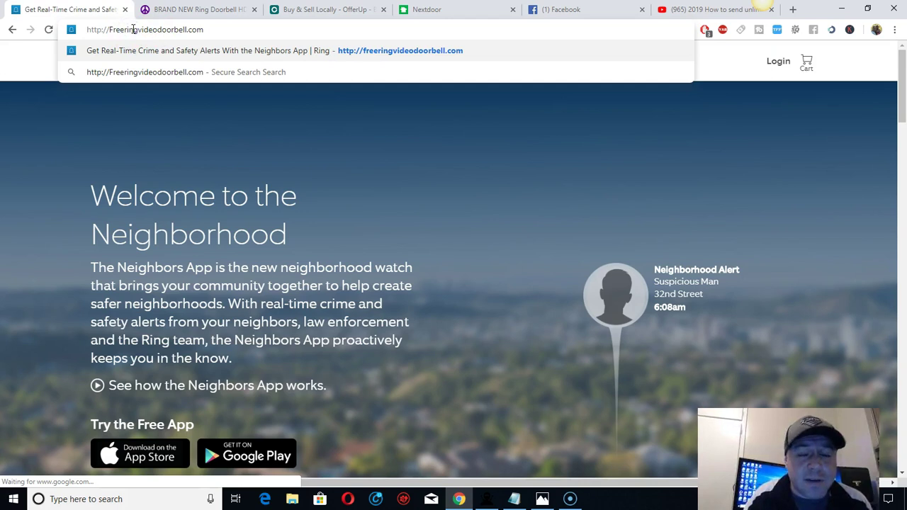
key("BackSpace")
type("R")
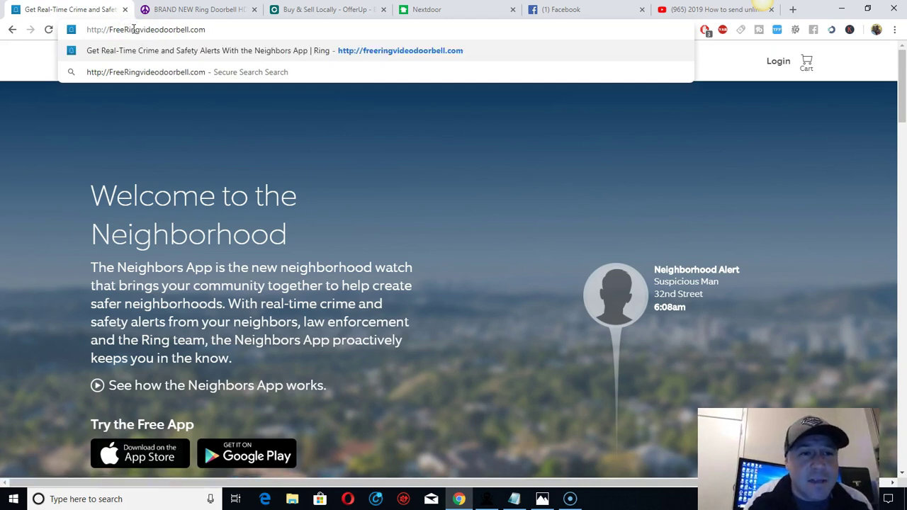
left_click(136, 30)
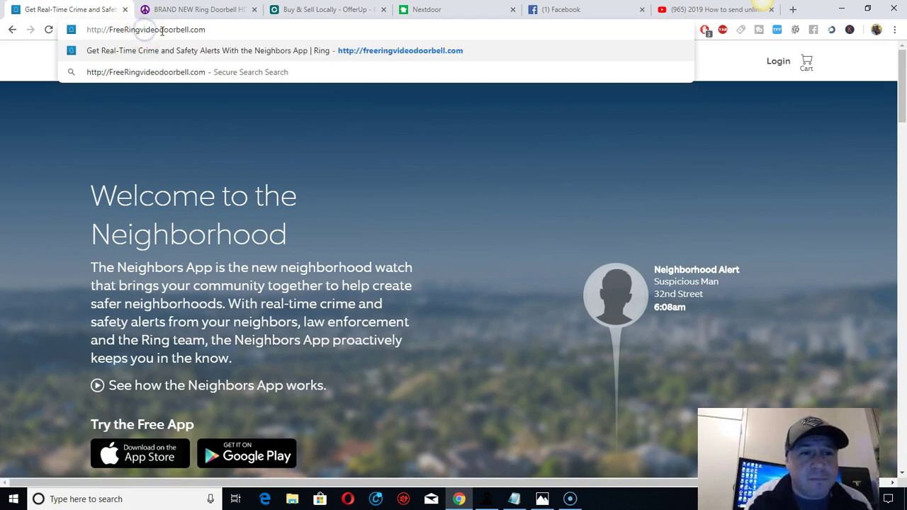
key("BackSpace")
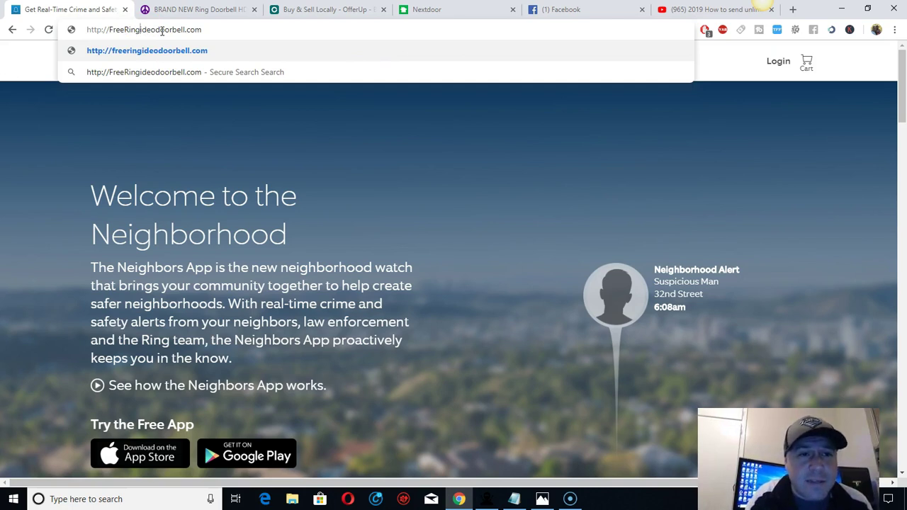
type("V")
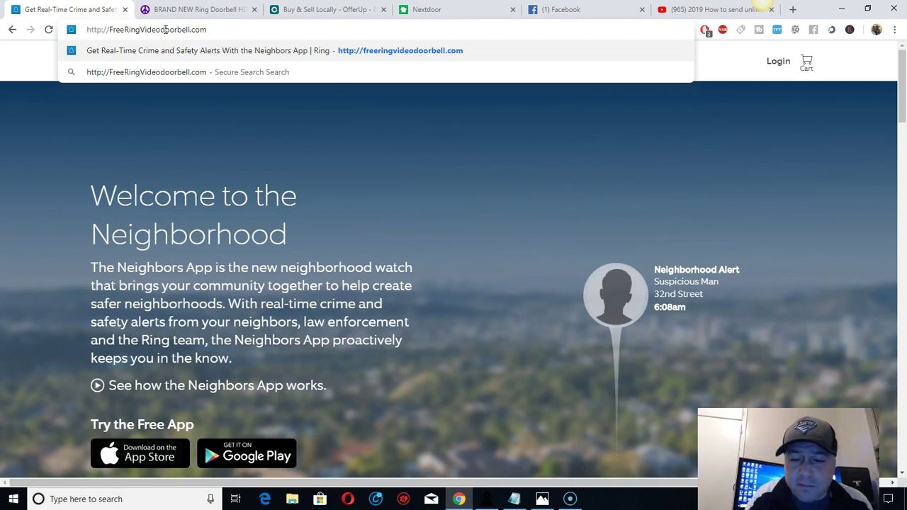
left_click(165, 29)
key("BackSpace")
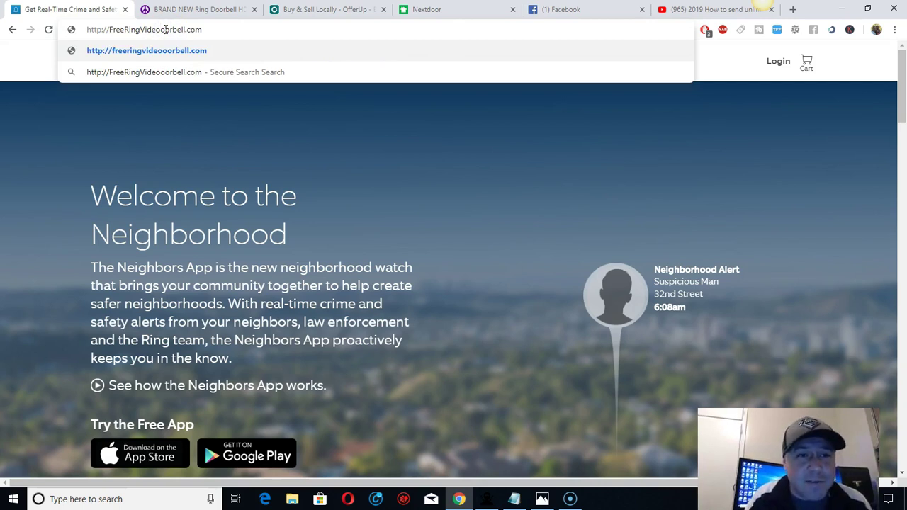
type("Do")
left_click_drag(205, 29, 72, 29)
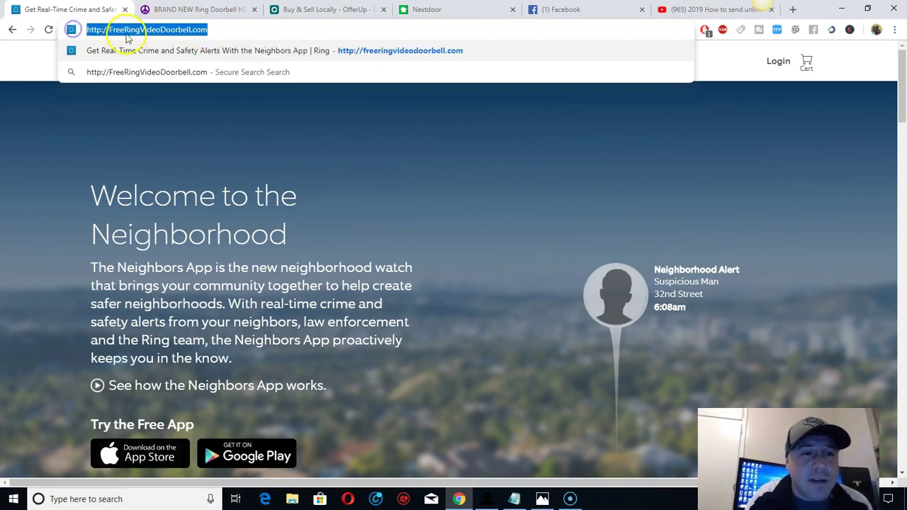
- View the YouTube video about sending Facebook friend requests, return to the Ring Neighbors page, and dismiss the Facebook notification
left_click(691, 10)
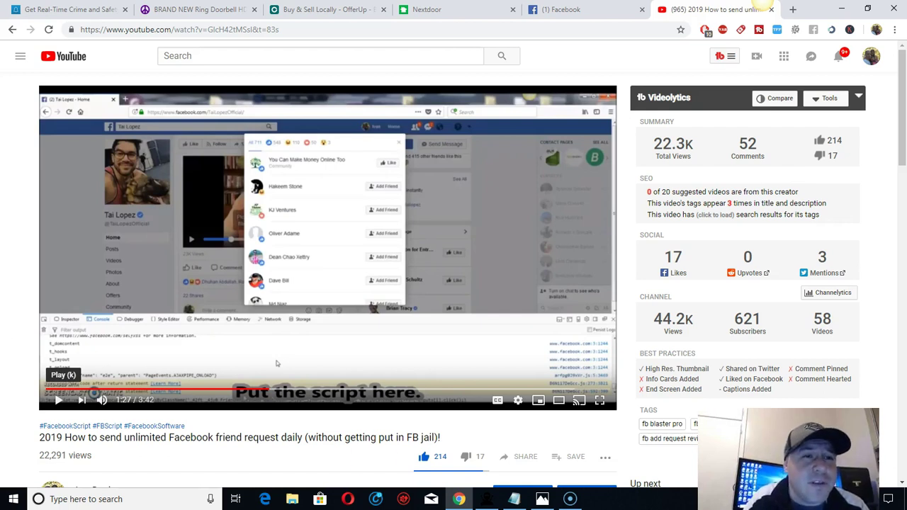
left_click(92, 10)
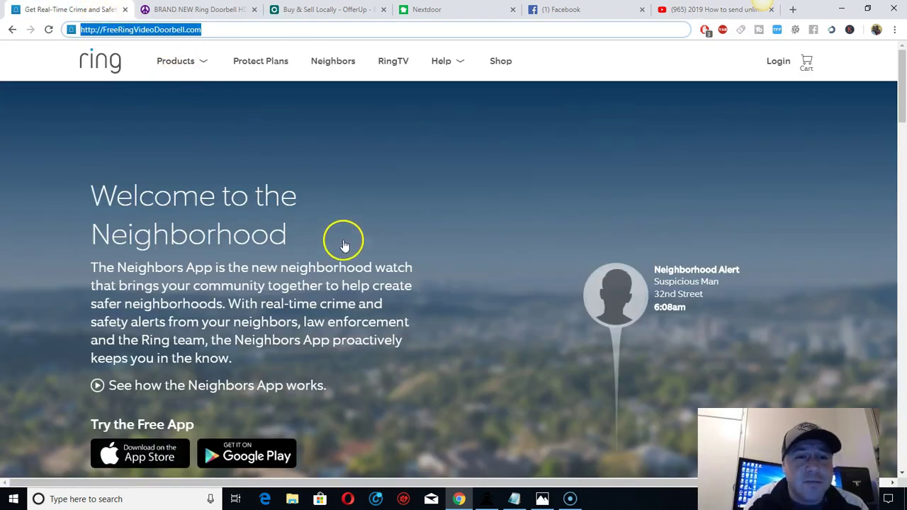
scroll(381, 224, "down", 1)
scroll(380, 224, "up", 1)
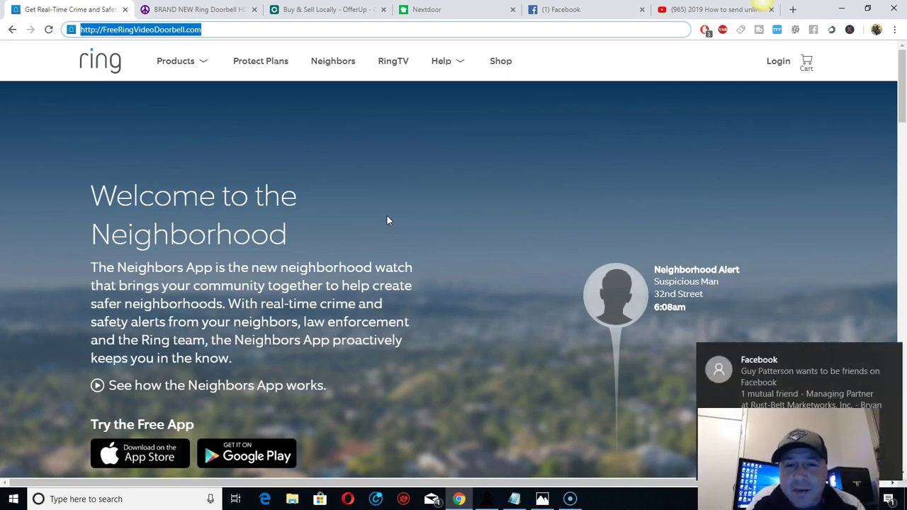
left_click(888, 354)
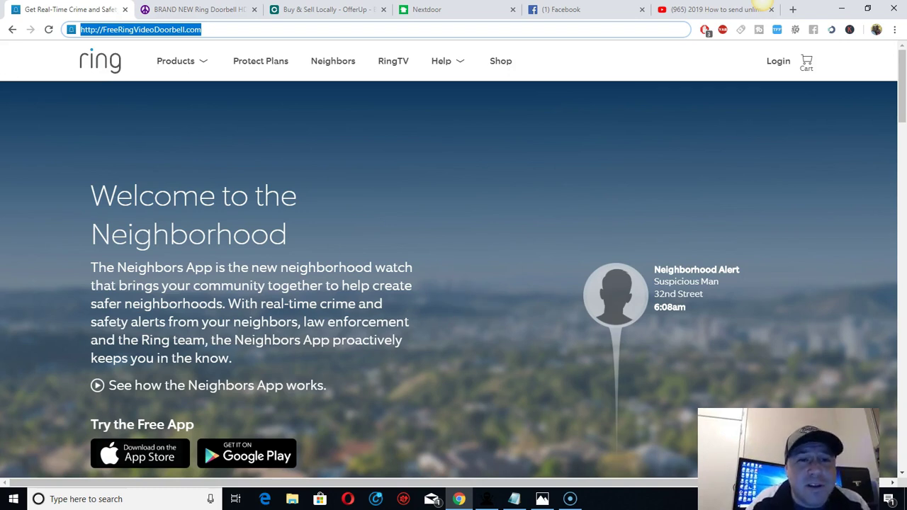
- Examine the Craigslist ad for the brand new Ring Doorbell, including its title, price, description and fifth photo
left_click(216, 10)
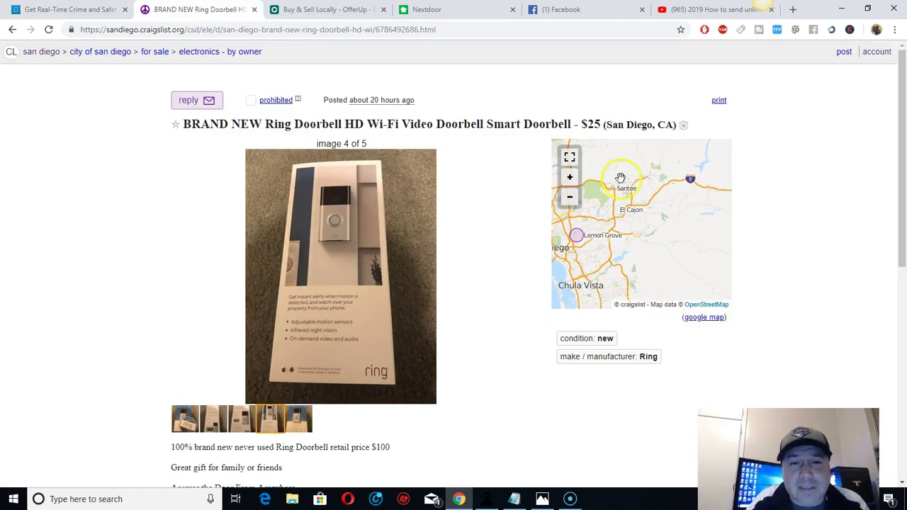
scroll(502, 148, "down", 1)
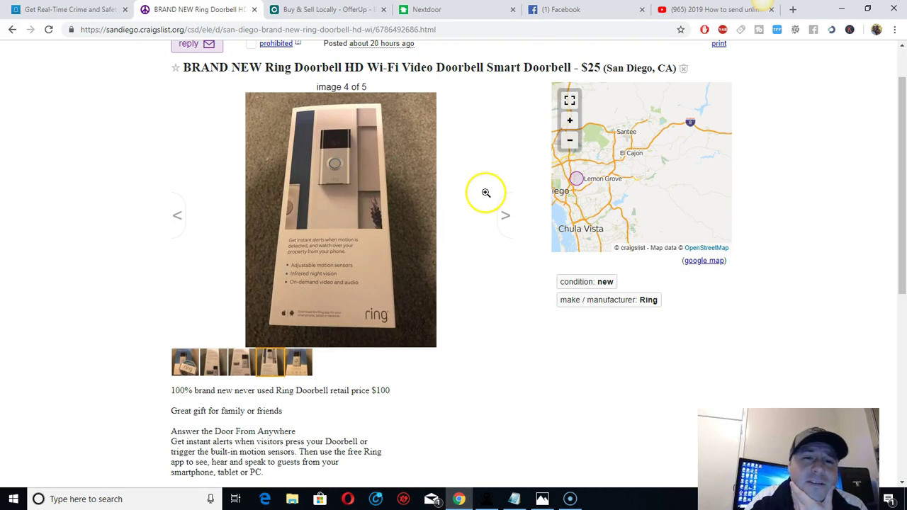
scroll(486, 192, "down", 2)
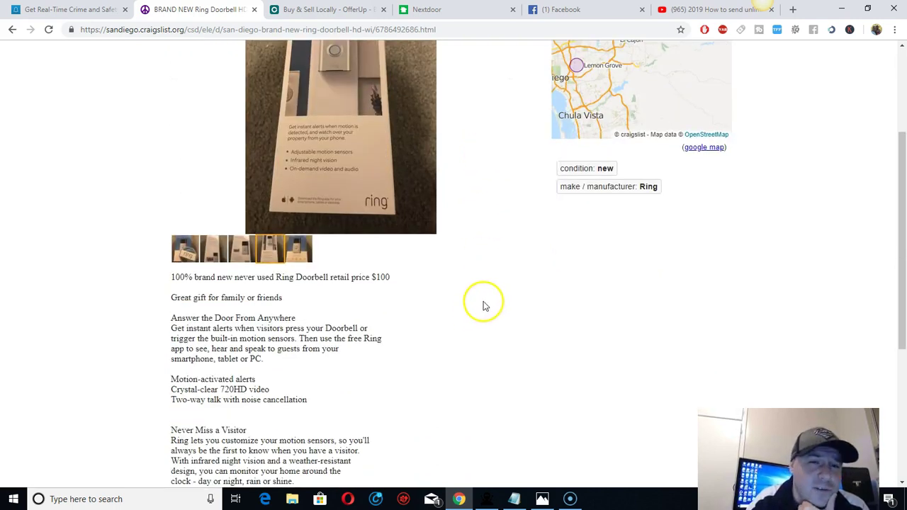
scroll(487, 298, "down", 1)
scroll(488, 295, "up", 4)
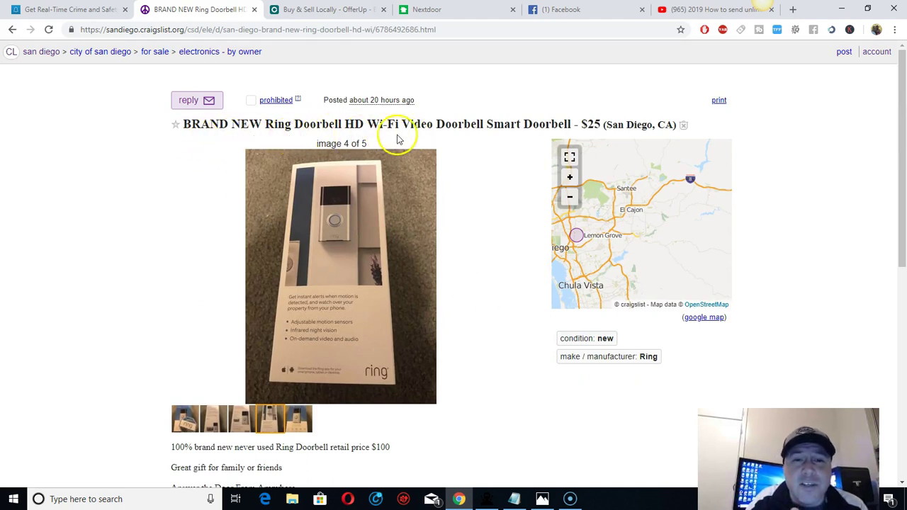
scroll(515, 206, "down", 3)
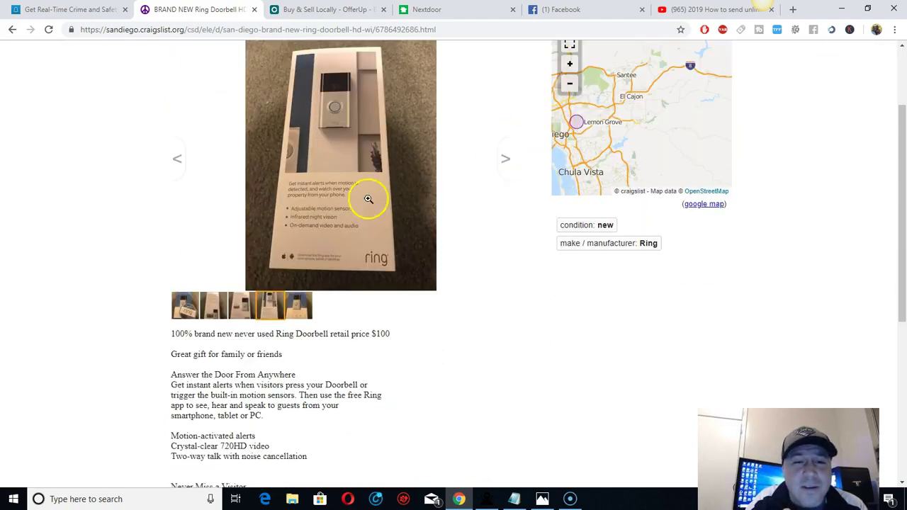
left_click(297, 306)
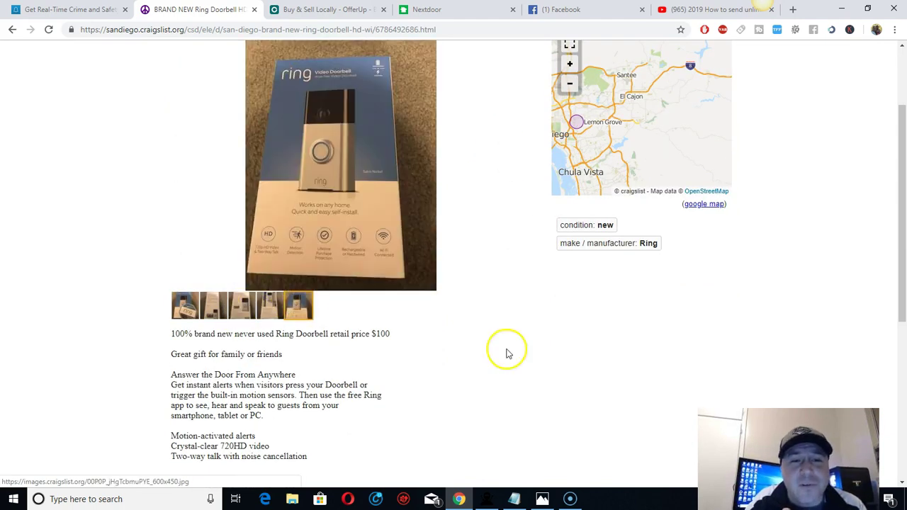
scroll(503, 340, "up", 3)
scroll(290, 208, "down", 3)
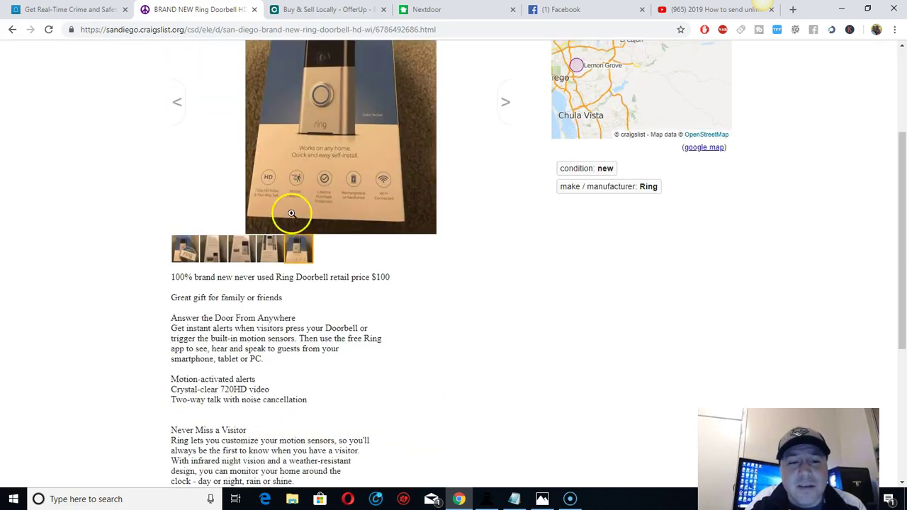
scroll(425, 277, "up", 3)
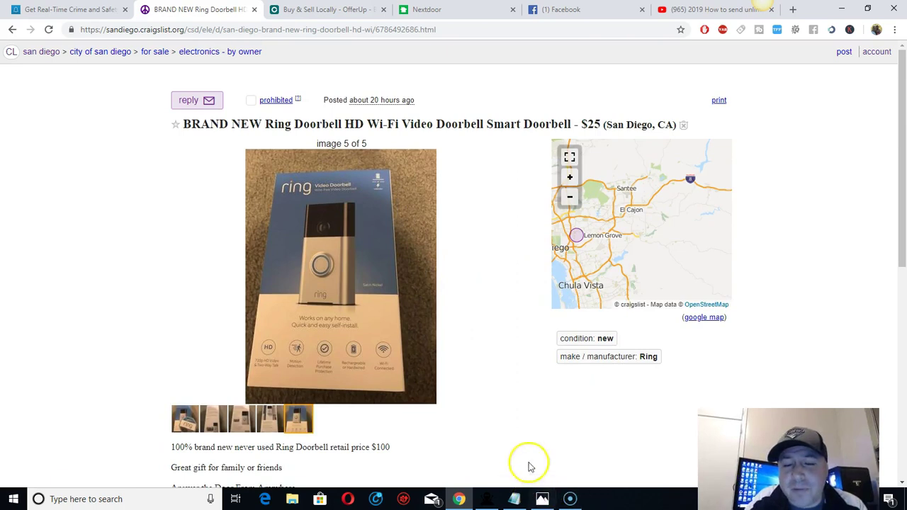
- Switch to the Classified Sites Messages file in Notepad and copy the reply message from the greeting through the signature
left_click(516, 499)
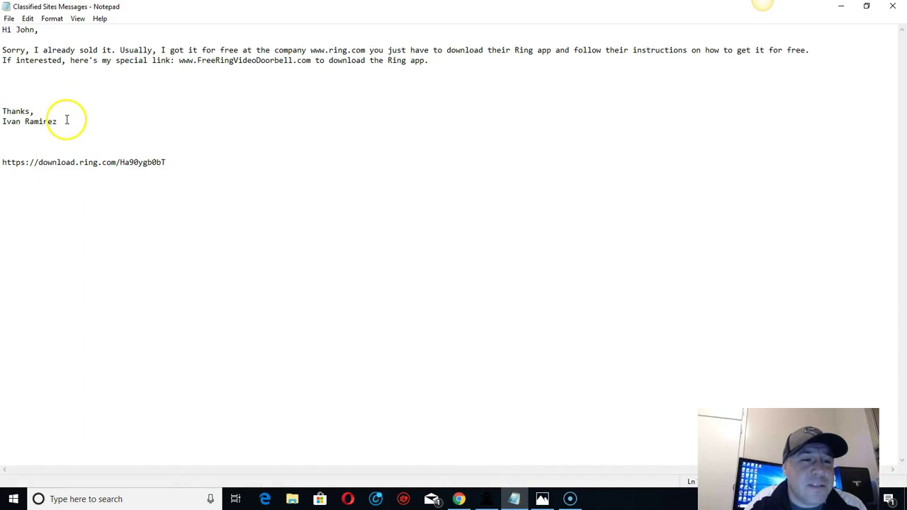
mouse_move(66, 121)
left_mouse_down()
mouse_move(2, 80)
mouse_move(4, 30)
left_mouse_up()
right_click(15, 30)
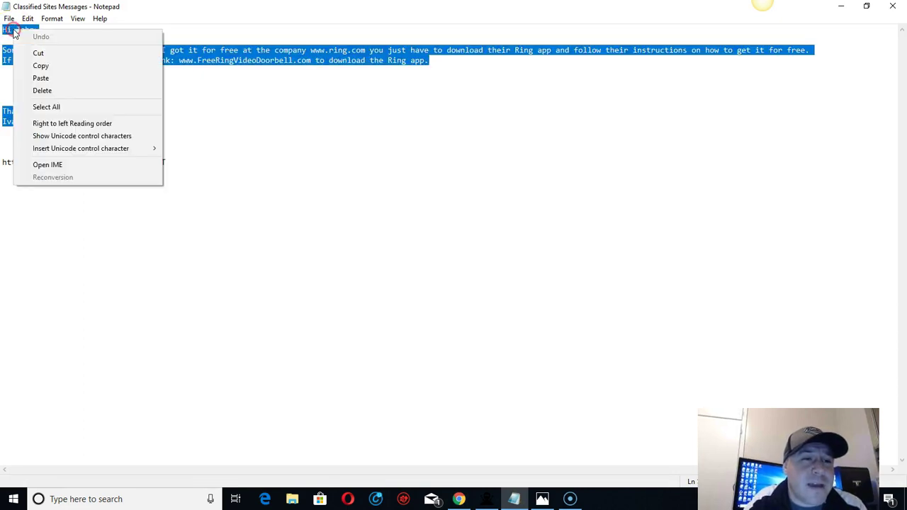
left_click(40, 65)
left_click(193, 90)
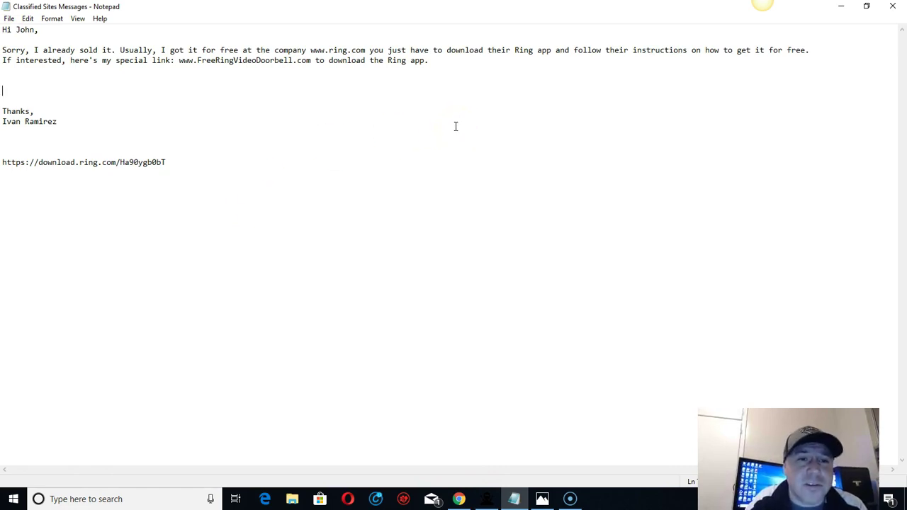
left_click(466, 128)
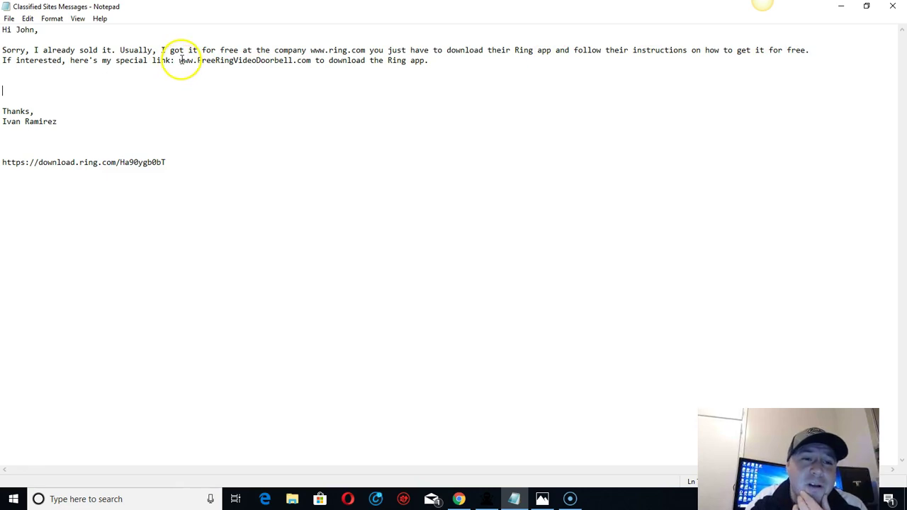
left_click_drag(180, 59, 310, 50)
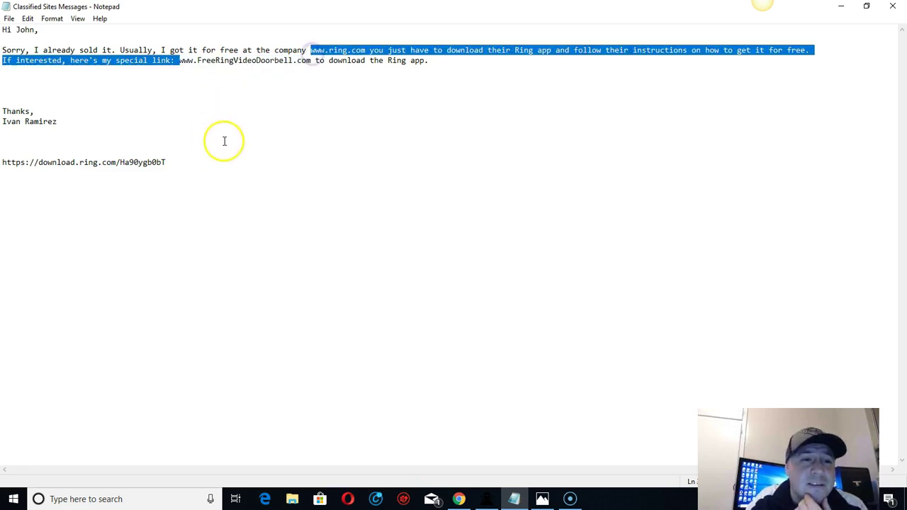
- Highlight the download.ring.com link below the signature in the reply message, and clear the selection
left_click(306, 96)
left_click(191, 148)
left_click_drag(169, 162, 1, 165)
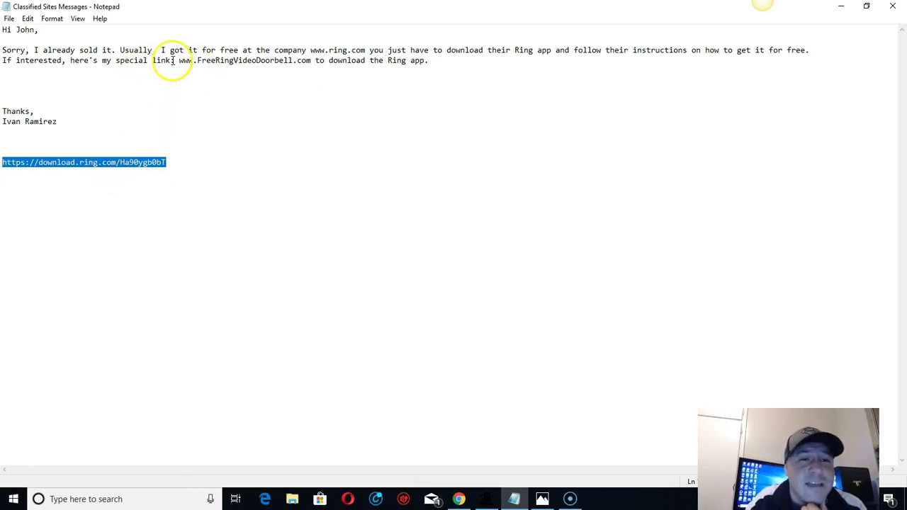
left_click(248, 121)
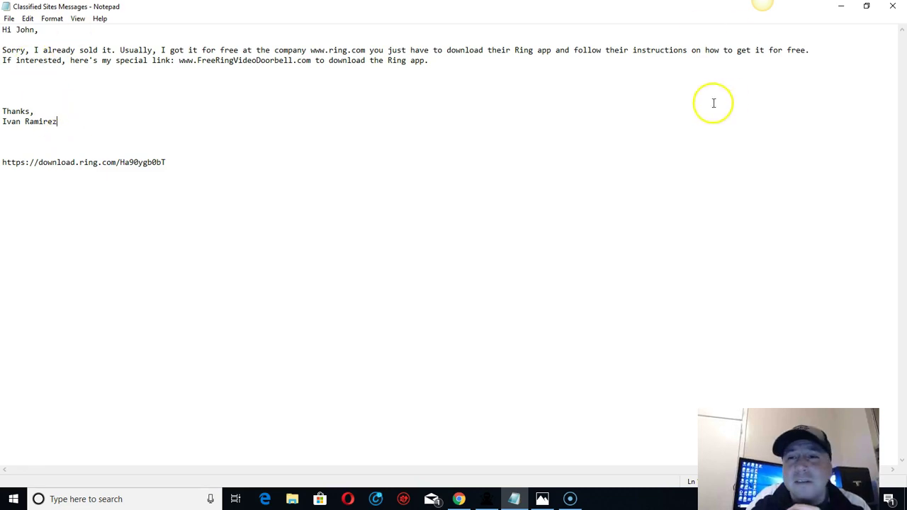
- Return to the Craigslist Ring Doorbell ad in Chrome, review its photo and description, and open the account's postings list
left_click(840, 7)
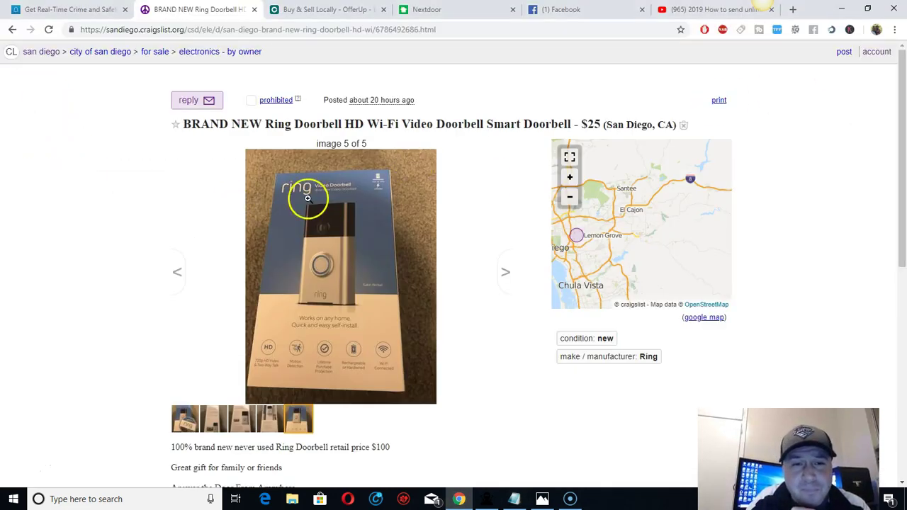
scroll(492, 170, "down", 1)
scroll(473, 221, "up", 1)
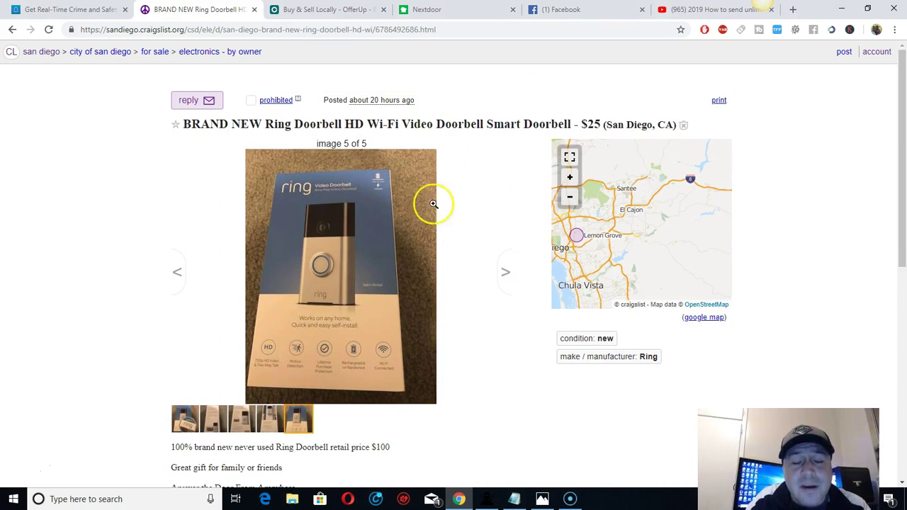
scroll(470, 245, "down", 2)
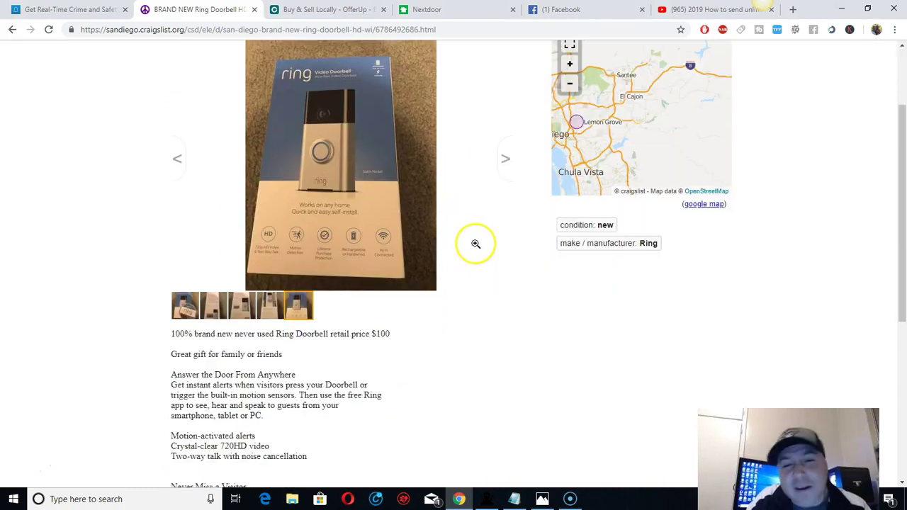
scroll(475, 243, "up", 2)
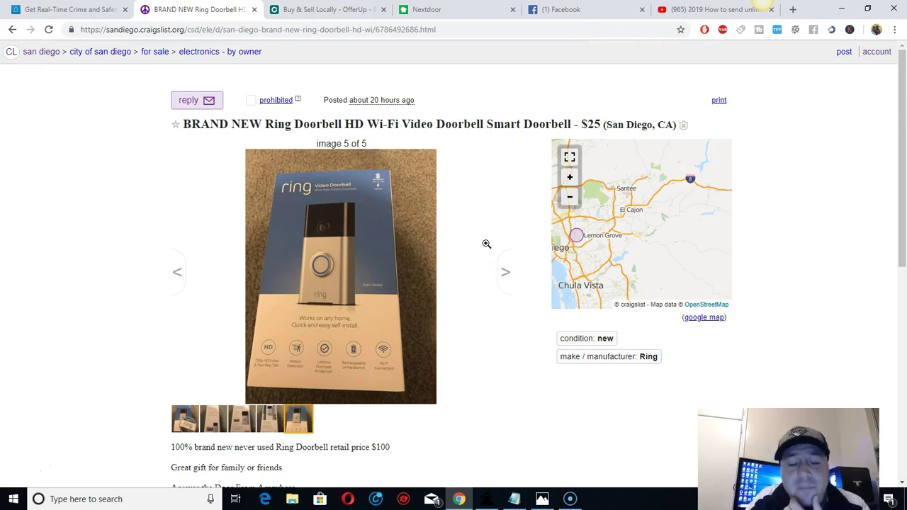
scroll(471, 239, "down", 2)
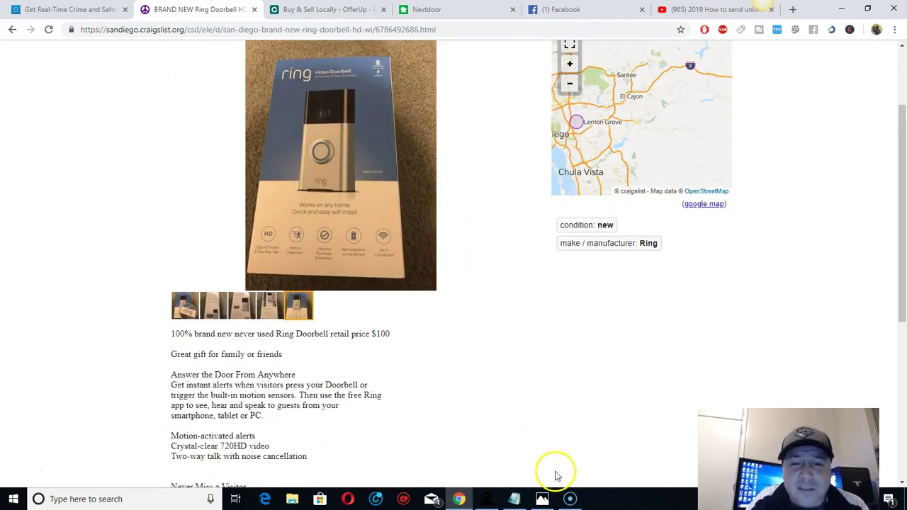
scroll(517, 318, "up", 2)
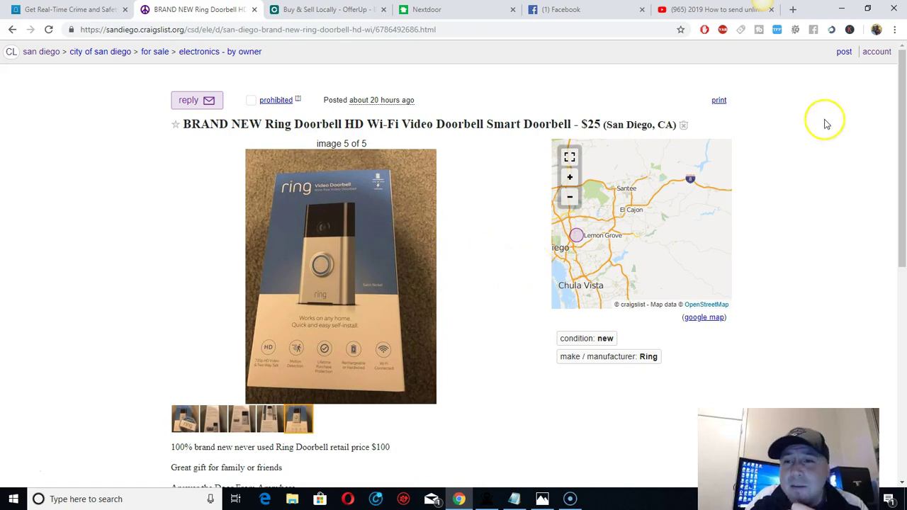
left_click(873, 53)
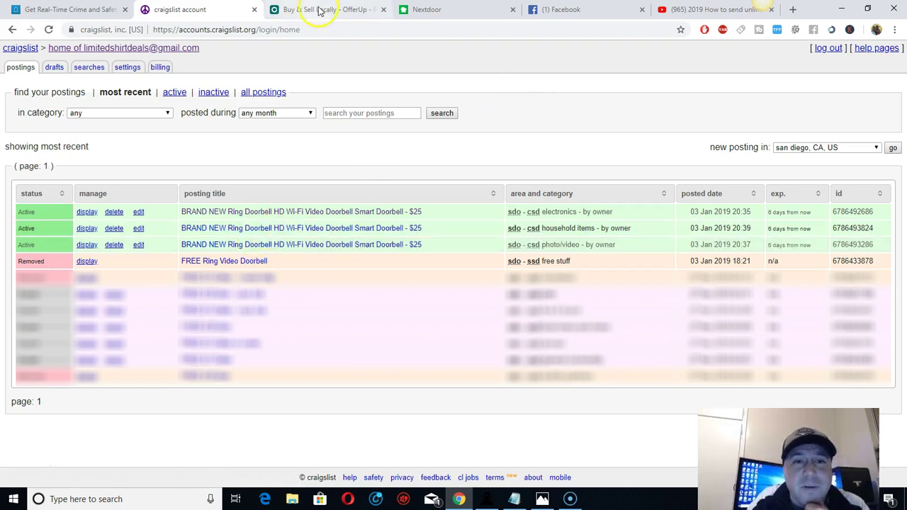
- Switch to the OfferUp site and search its listings for "ring doorbell free"
left_click(342, 14)
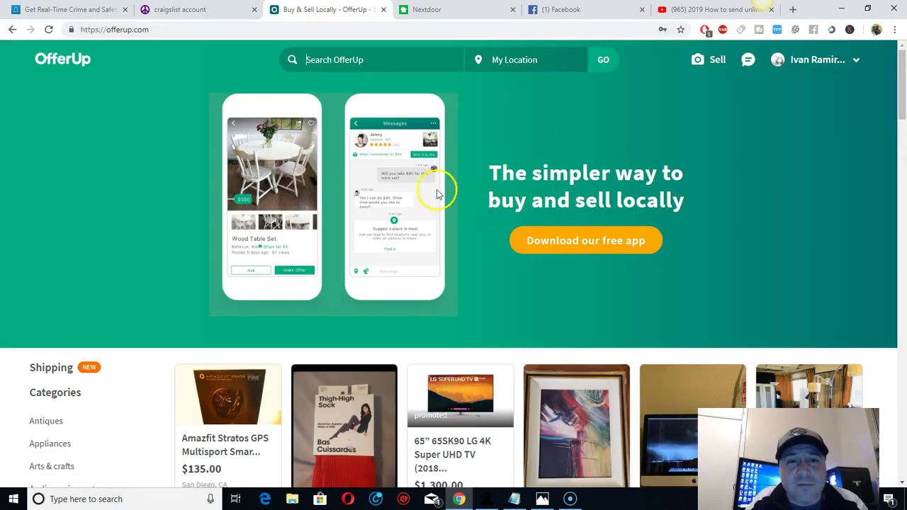
left_click(343, 58)
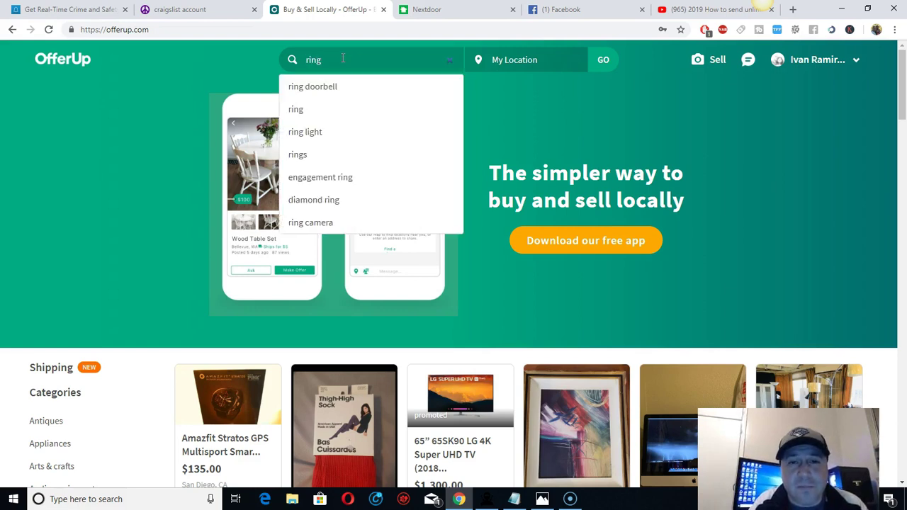
type("les")
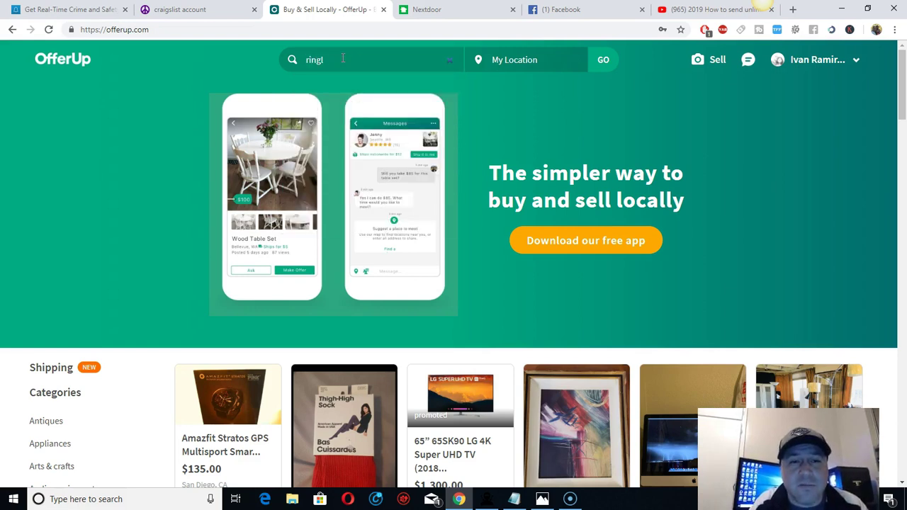
key("BackSpace")
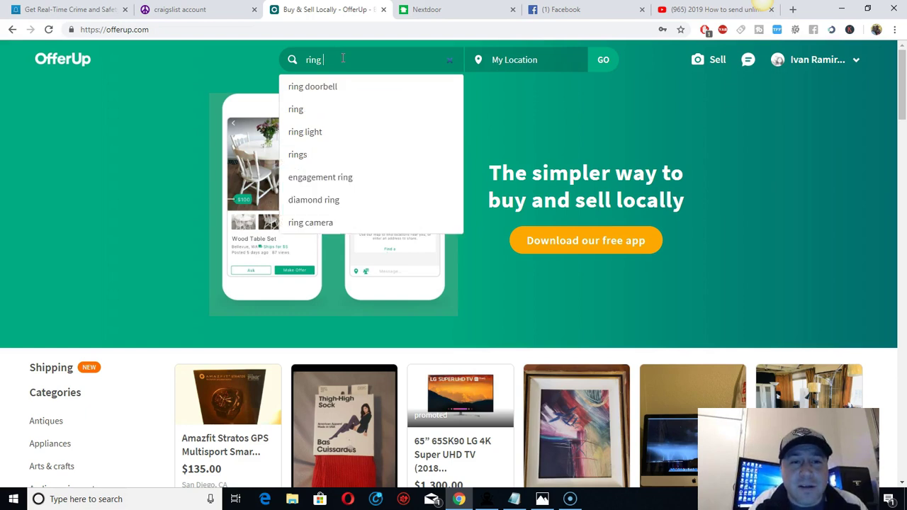
type("doo")
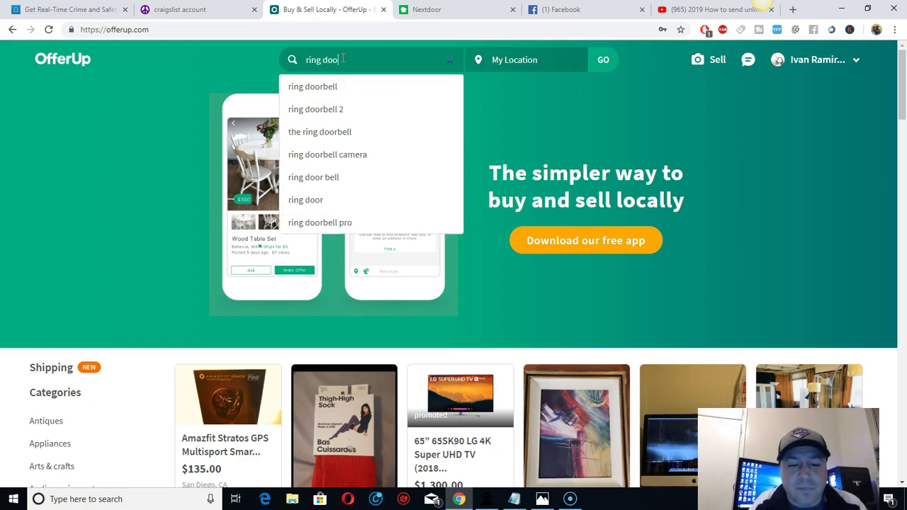
type("rbell")
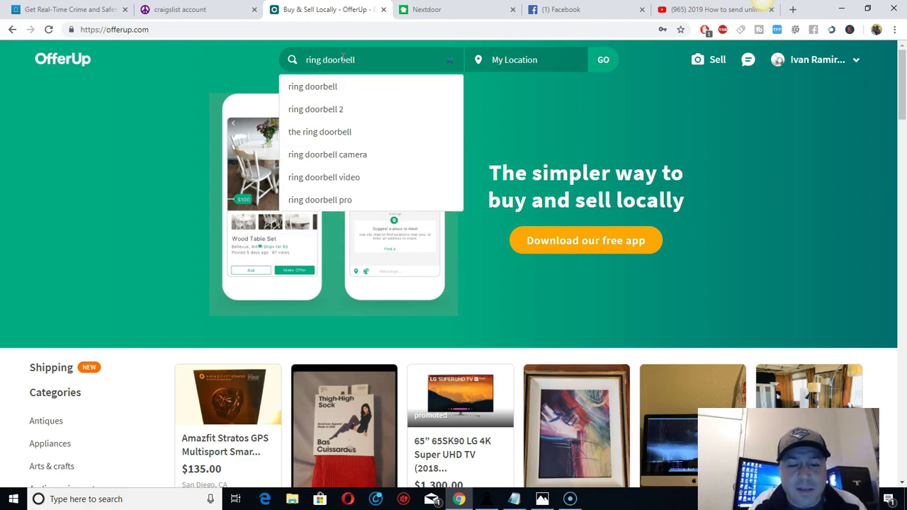
type(" fr")
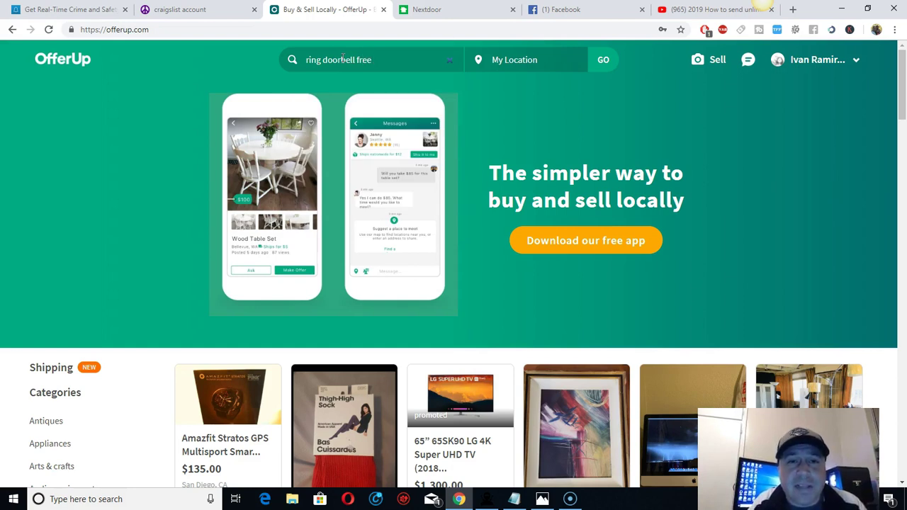
type("ee")
key("Return")
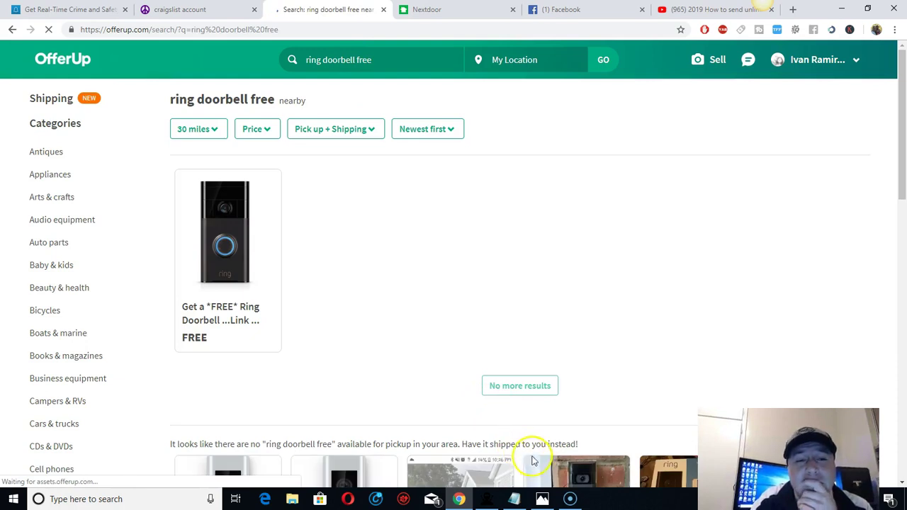
- Open the "Get a *FREE* Ring Doorbell ...Link in Bio" listing and examine its photos, price and description
left_click(243, 322)
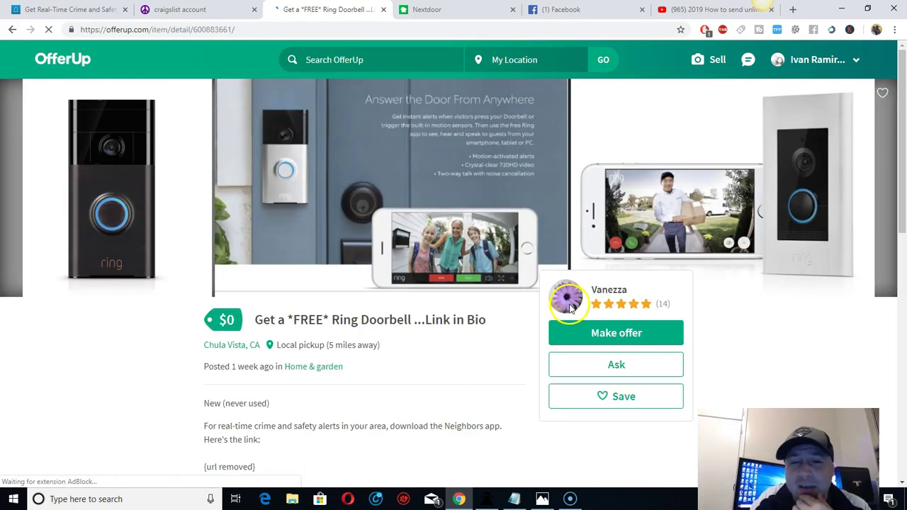
scroll(480, 281, "down", 1)
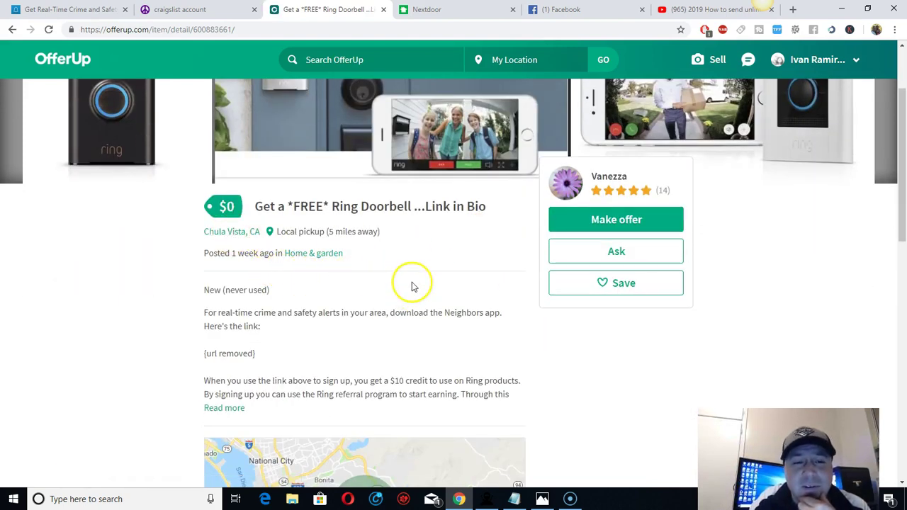
scroll(411, 283, "down", 2)
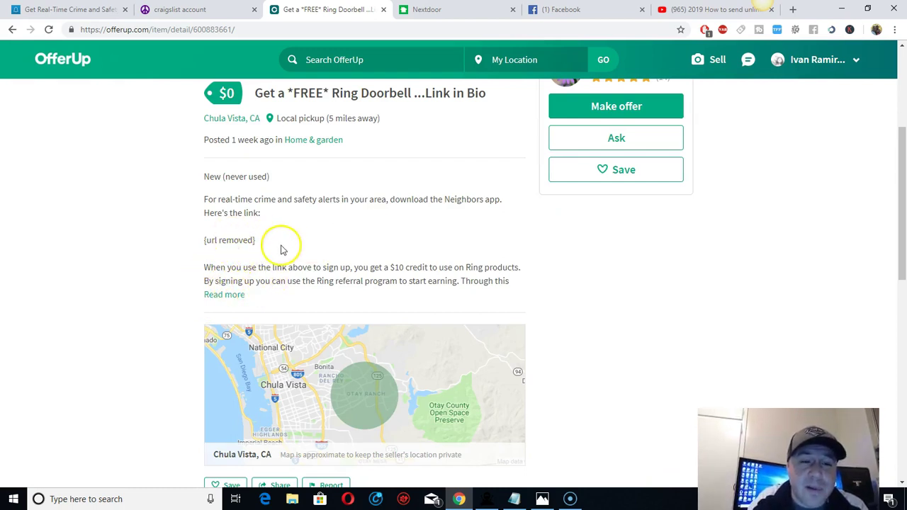
scroll(389, 269, "up", 3)
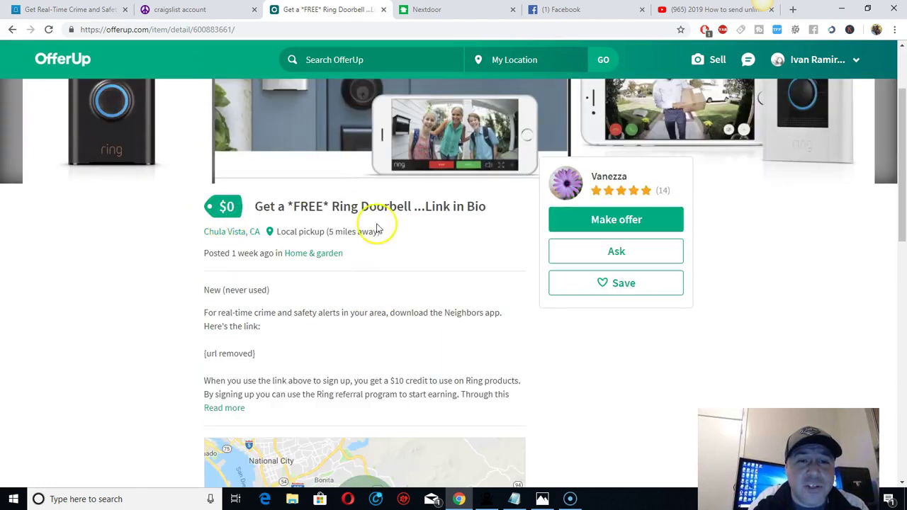
scroll(467, 283, "up", 3)
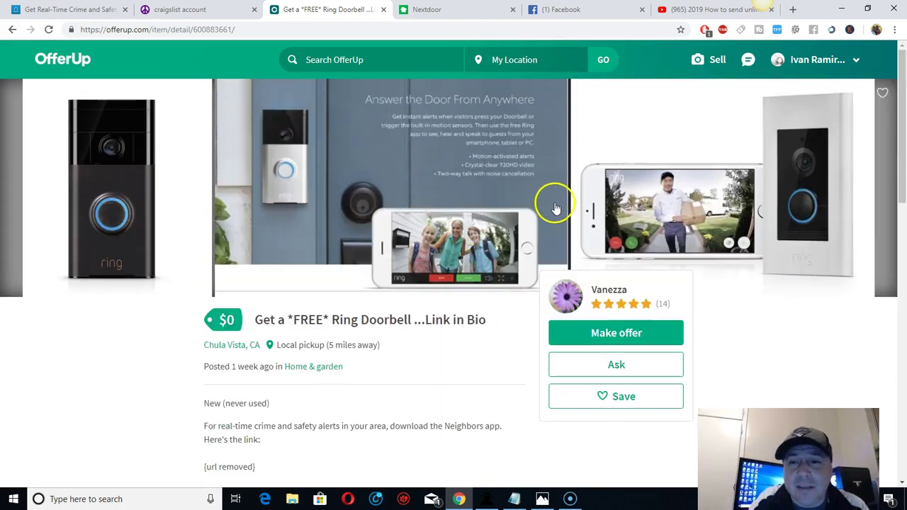
scroll(500, 204, "down", 3)
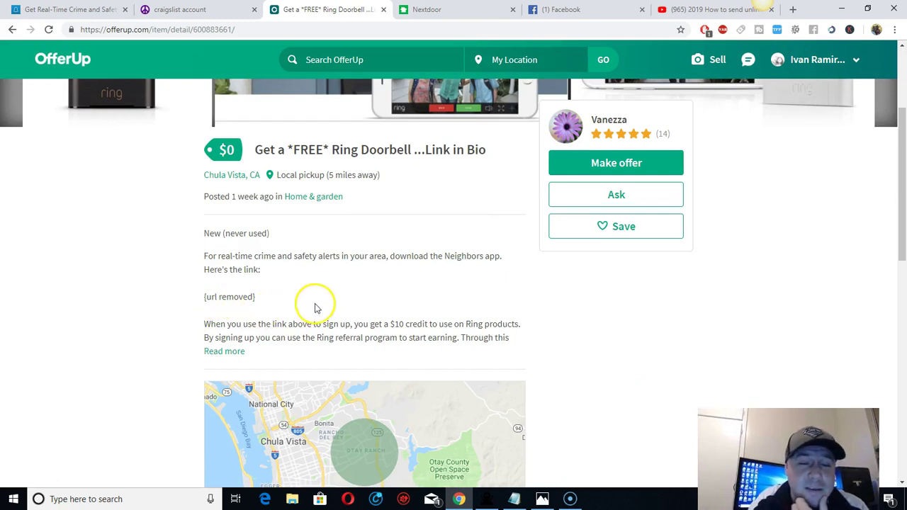
- Expand the free Ring Doorbell listing's full description and read through its referral offer text
left_click(213, 350)
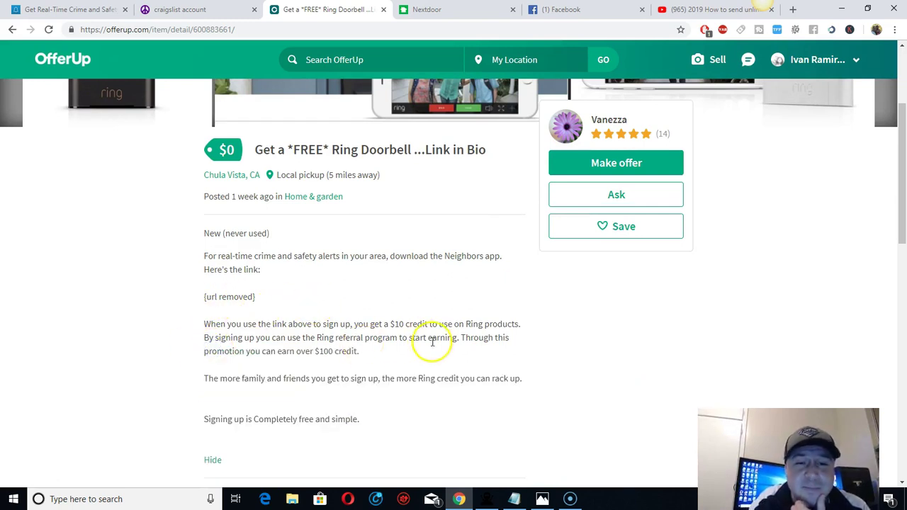
scroll(430, 342, "down", 2)
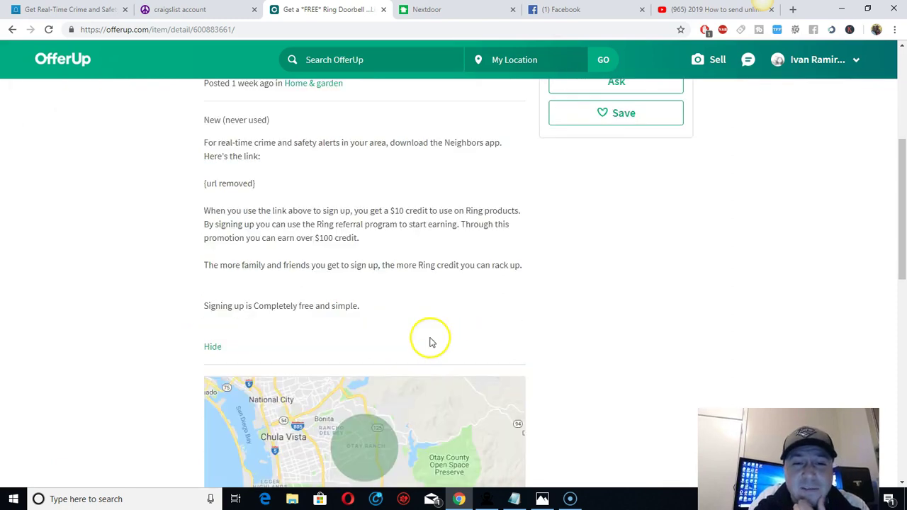
scroll(429, 340, "up", 3)
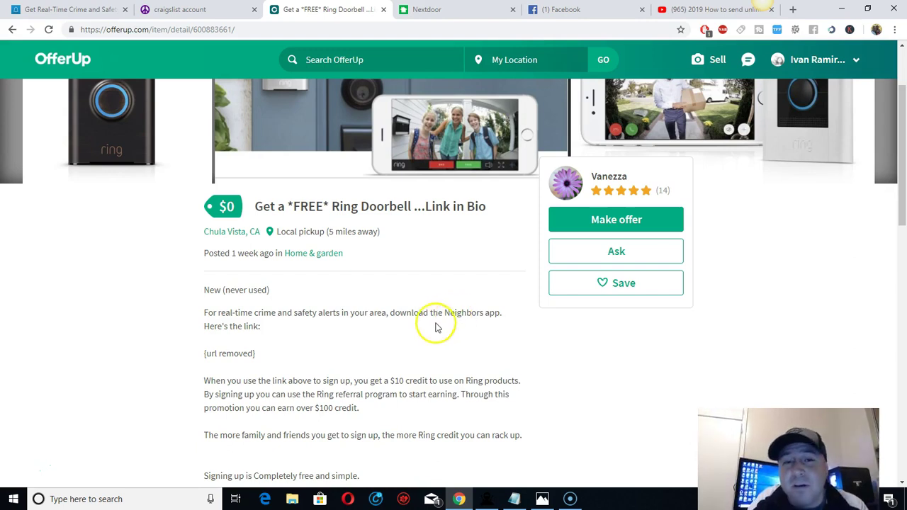
scroll(404, 316, "down", 2)
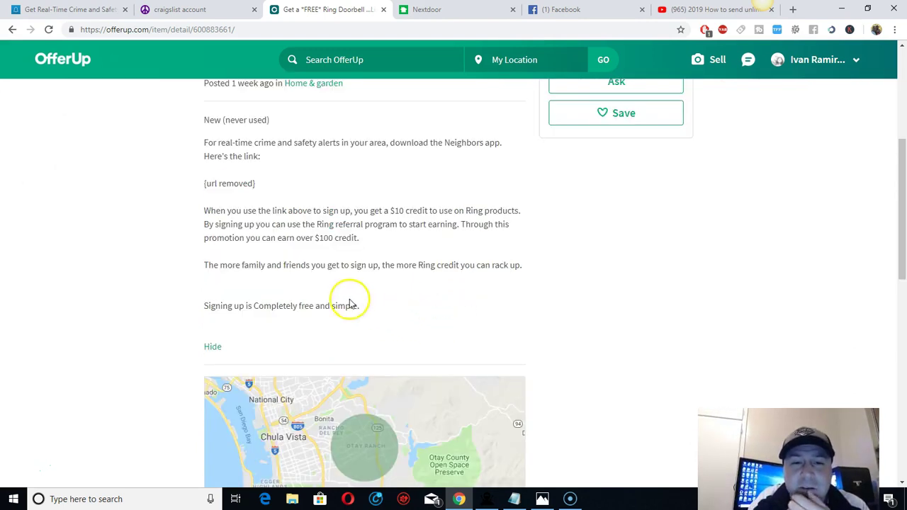
scroll(478, 352, "up", 2)
scroll(479, 354, "up", 3)
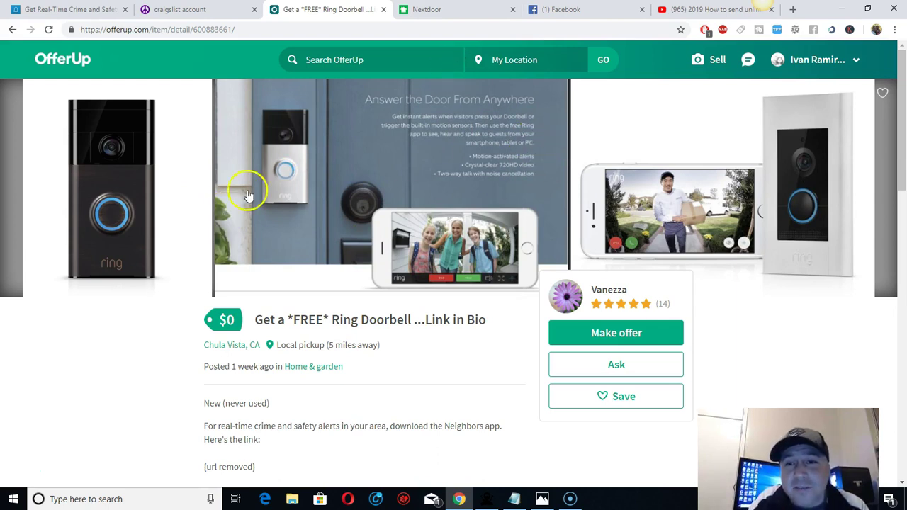
scroll(352, 284, "down", 2)
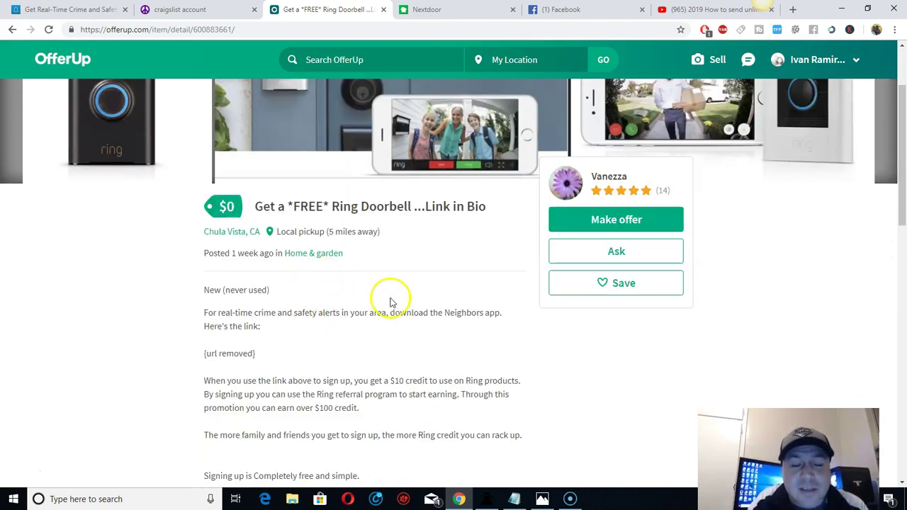
scroll(390, 300, "up", 2)
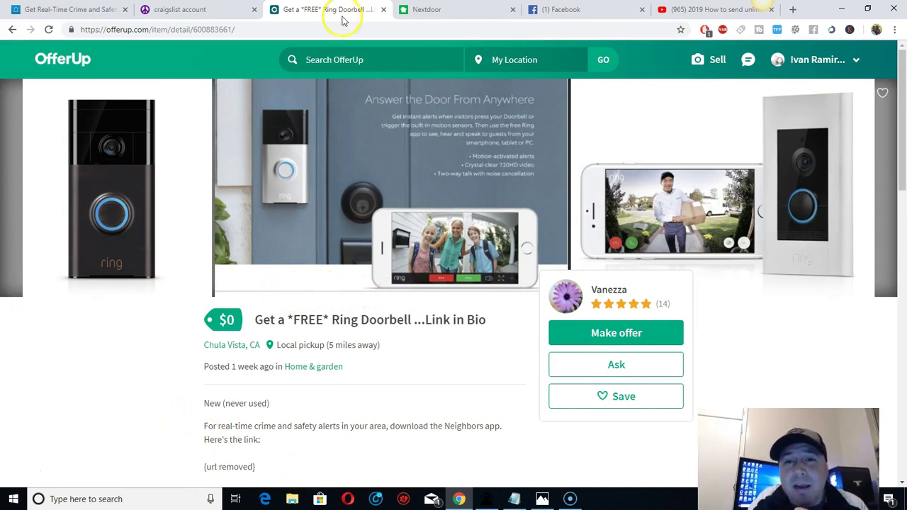
- View the Nextdoor news feed, and reopen the $25 Ring Doorbell electronics ad from the Craigslist postings to review its photos and description
left_click(433, 10)
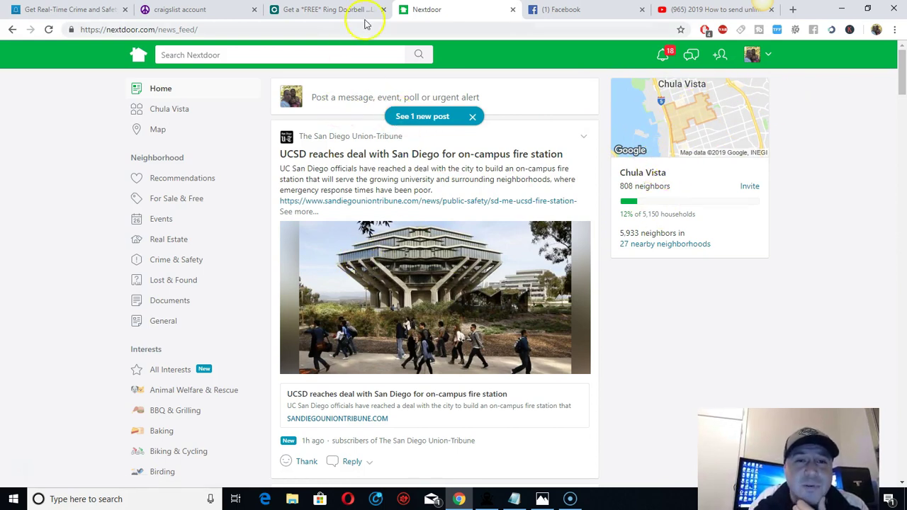
left_click(189, 9)
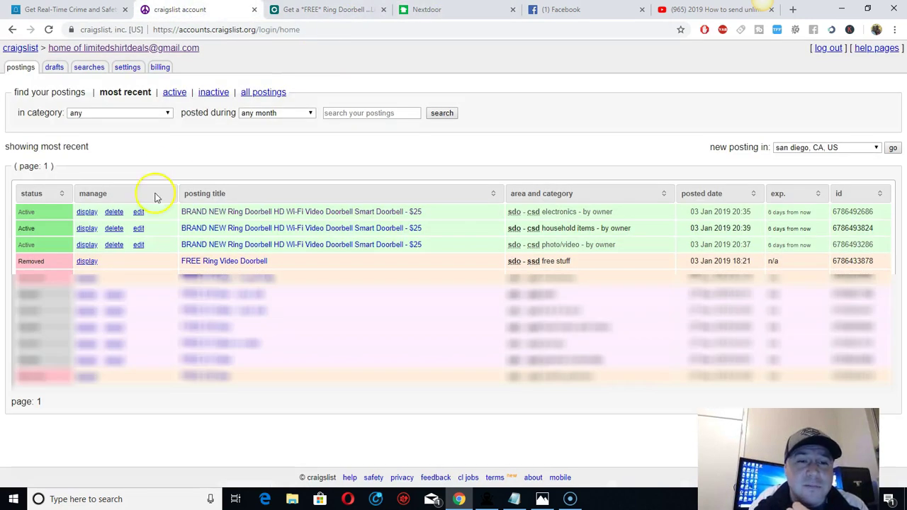
left_click(276, 212)
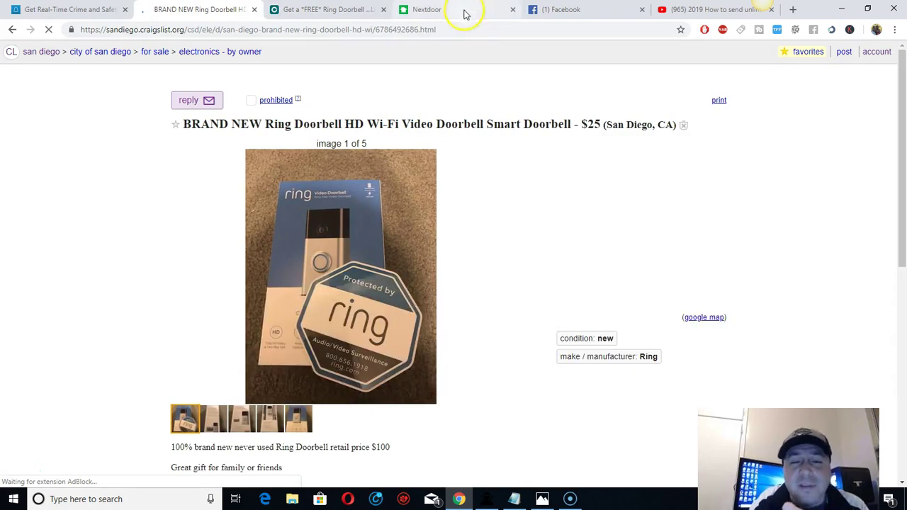
scroll(512, 182, "down", 2)
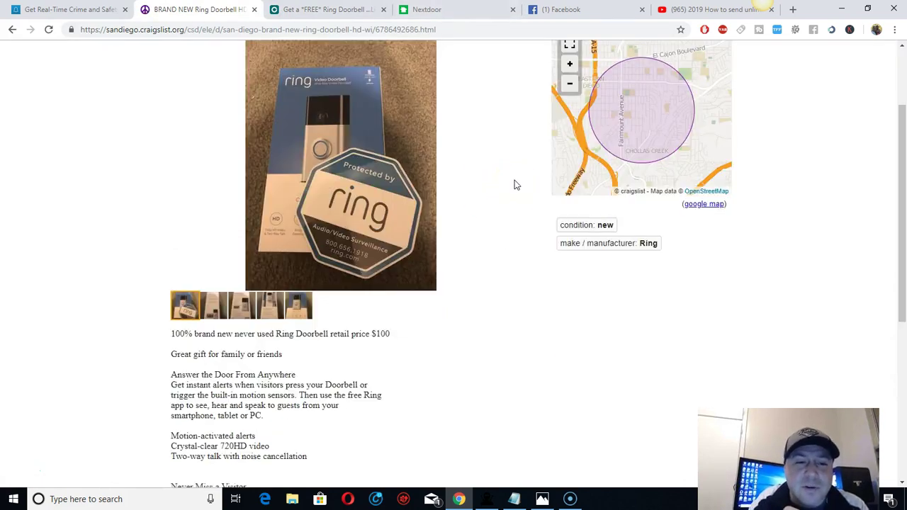
scroll(517, 185, "down", 3)
scroll(516, 182, "down", 2)
scroll(517, 183, "up", 5)
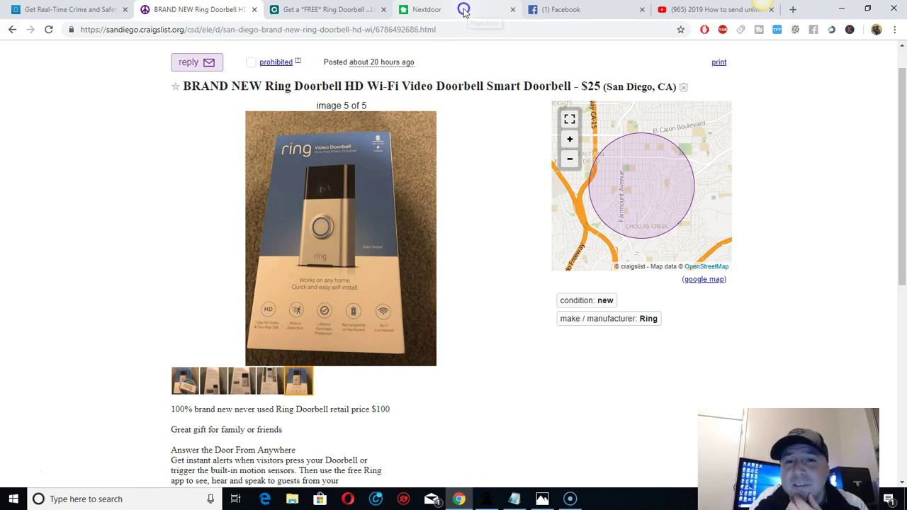
- View the Ring_Doorbell_FB_post.png example in Photos and close it, returning to the browser
left_click(464, 12)
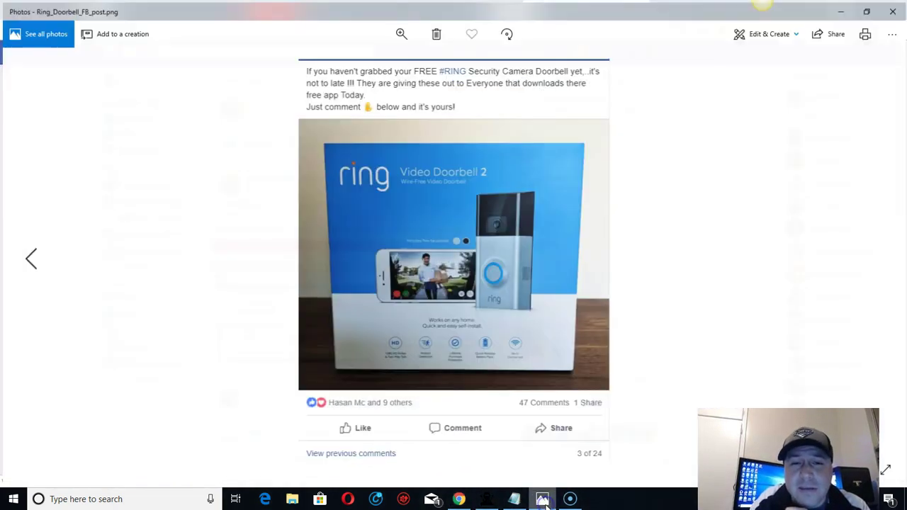
left_click(542, 499)
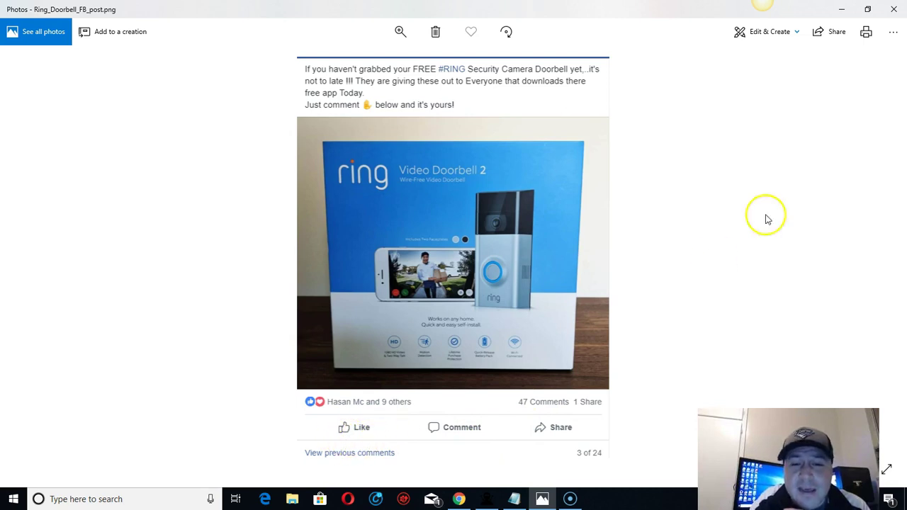
left_click(894, 8)
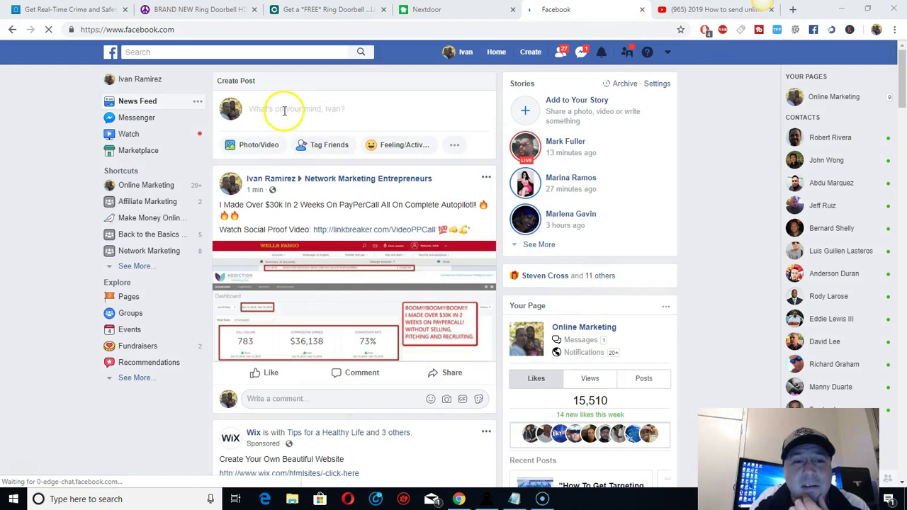
- Write a Facebook post with three separate lines: "FREE Ring Doorbell!", "Who wants info?" and "Comment below "ME""
left_click(284, 110)
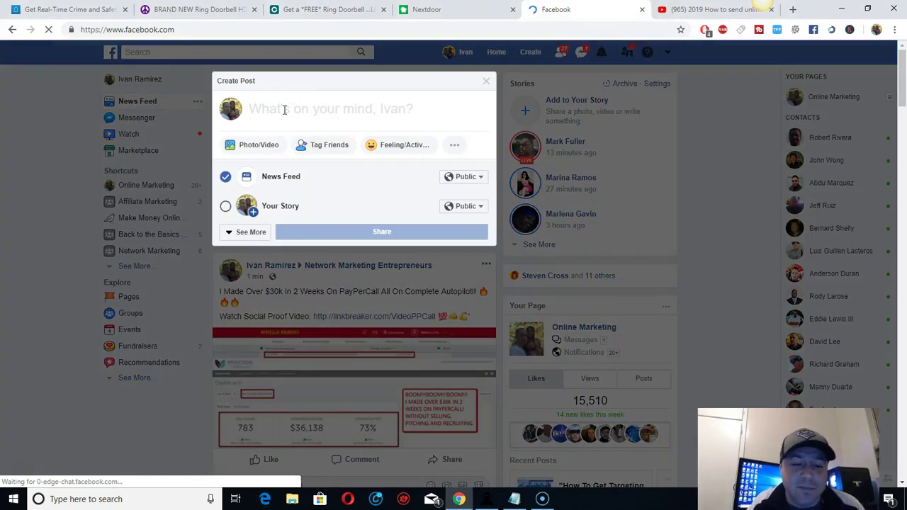
type("FREE")
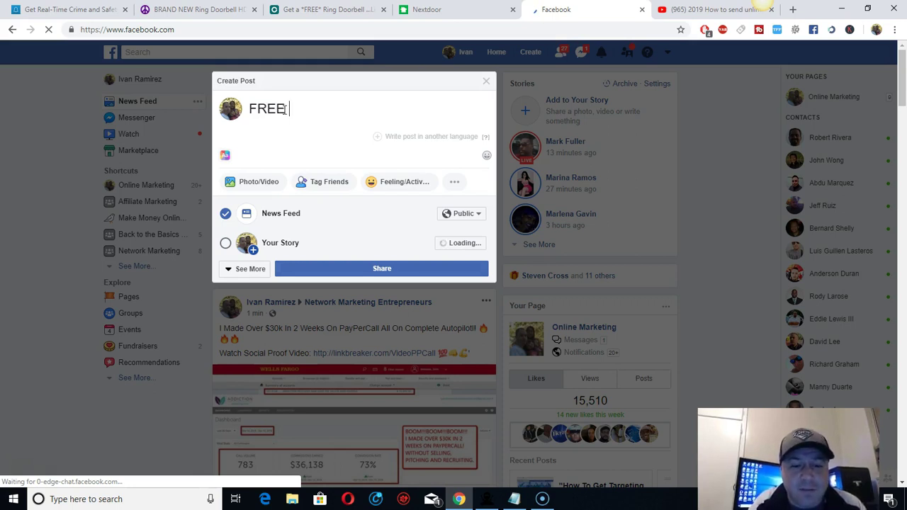
type(" Ring")
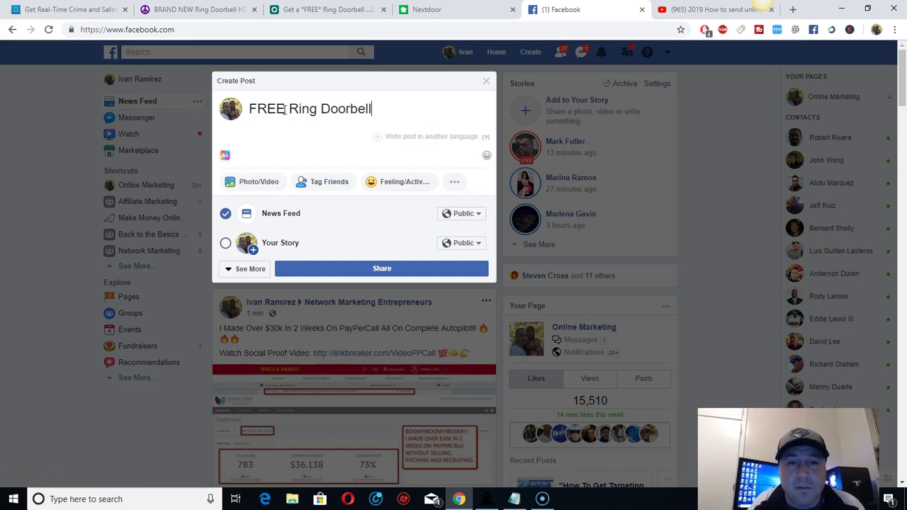
type("Doorbell!")
key("Return")
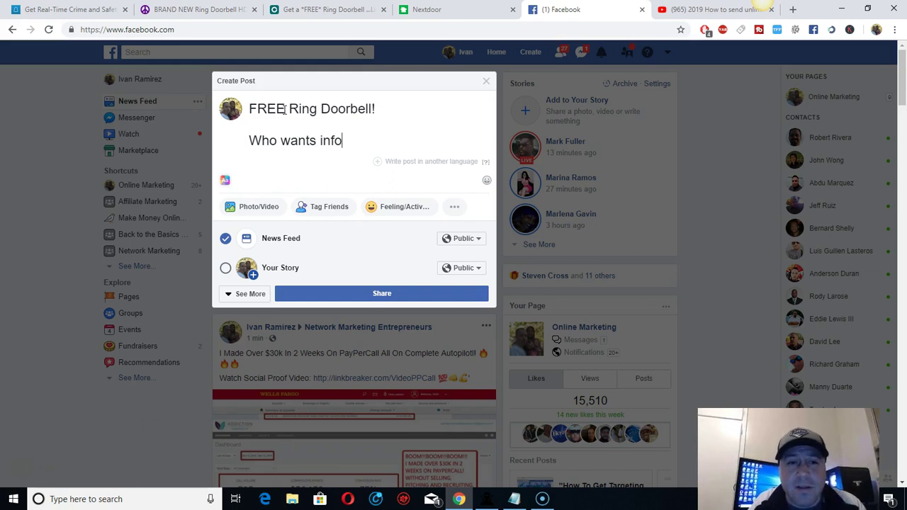
type("?")
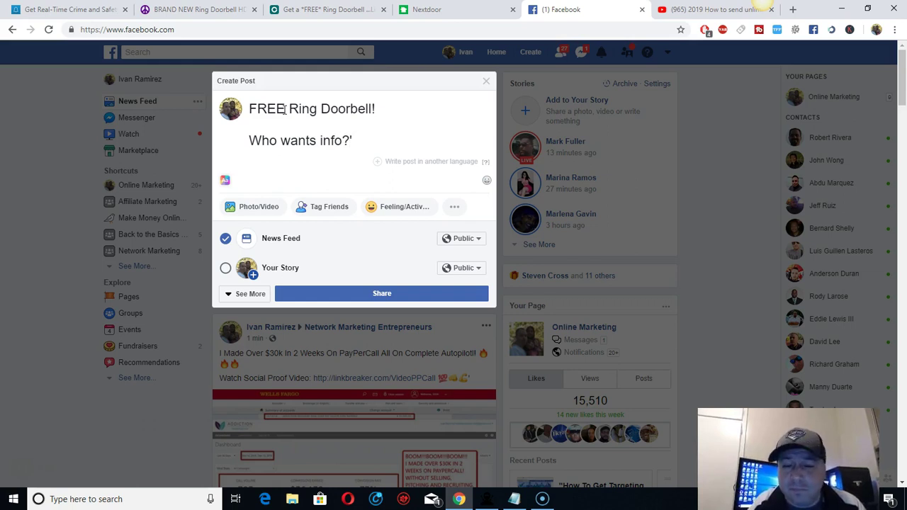
key("Return")
key("Return")
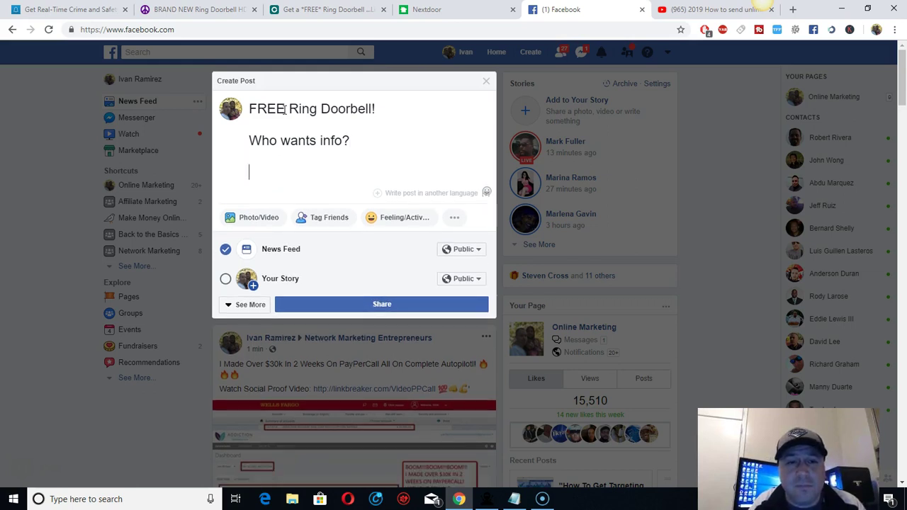
type("Commen")
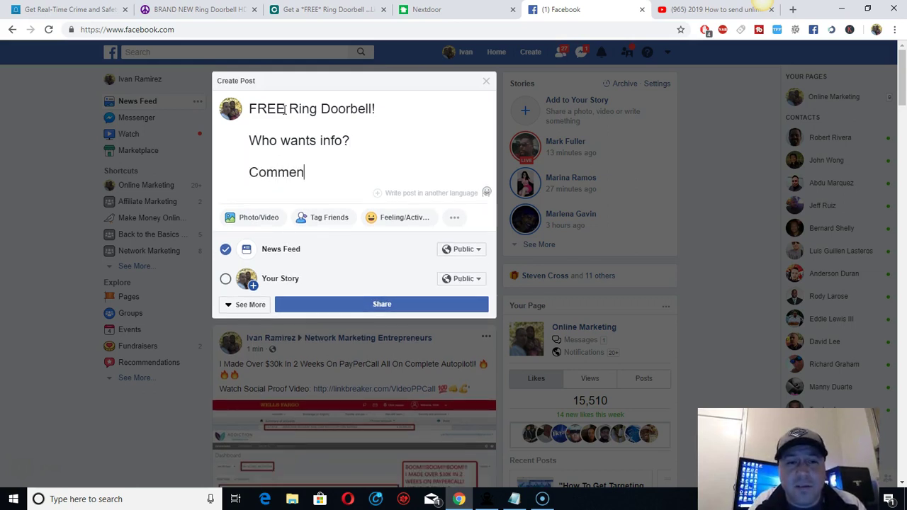
type("t belo")
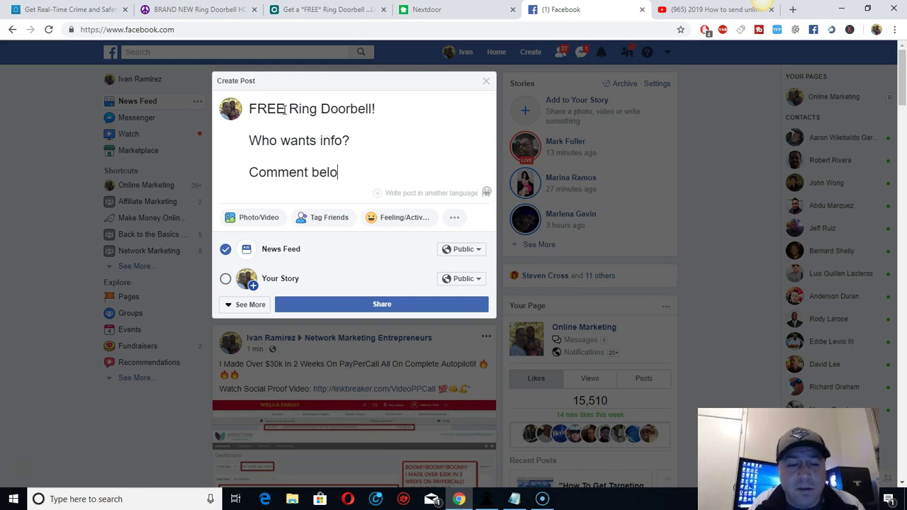
type("w \"M")
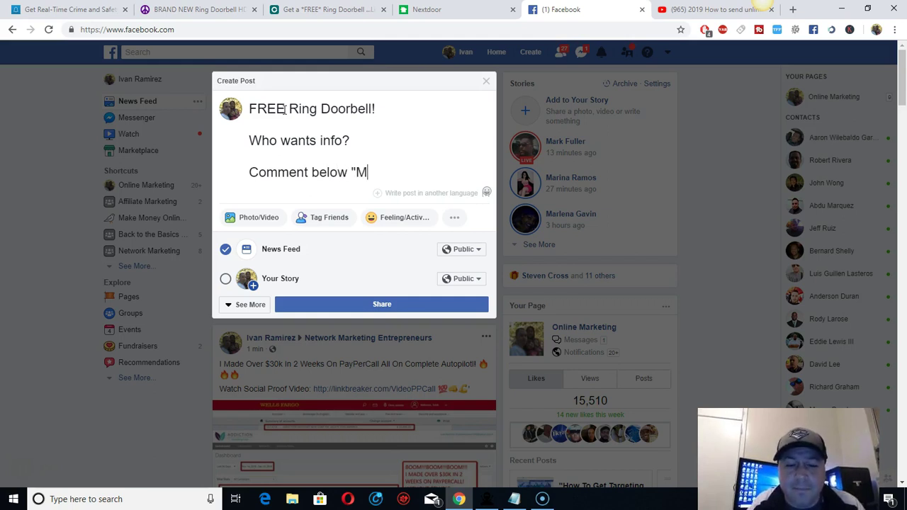
type("E\"")
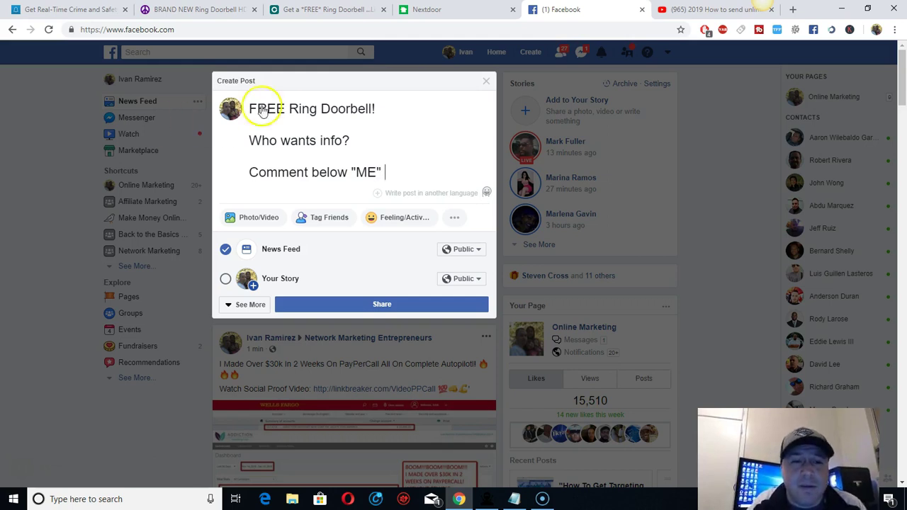
- Search the Desktop folder for "ring" and attach the Ring_Doorbell_FB_post image to the post
left_click(260, 218)
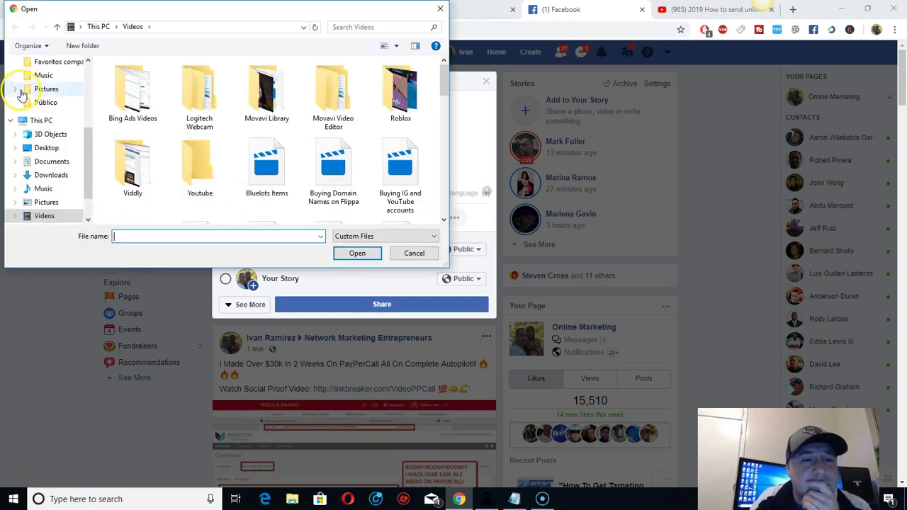
scroll(62, 106, "up", 4)
left_click(61, 85)
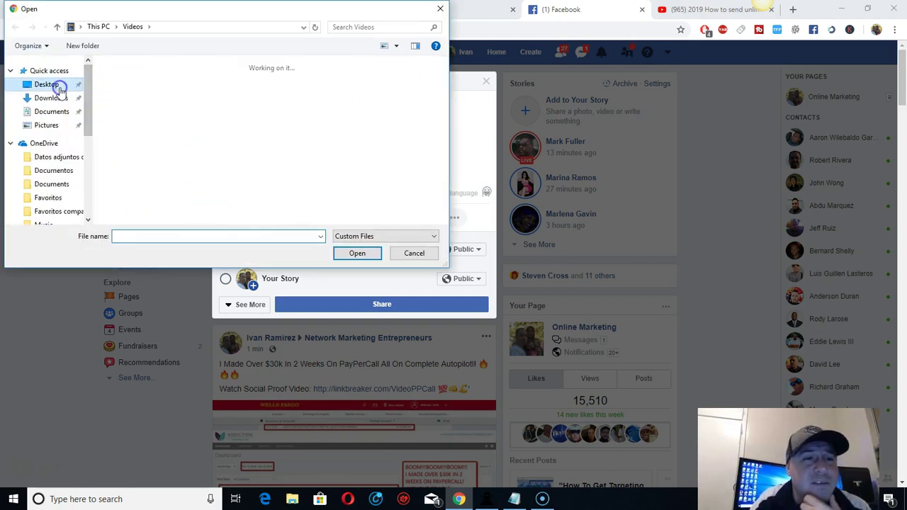
left_click(391, 28)
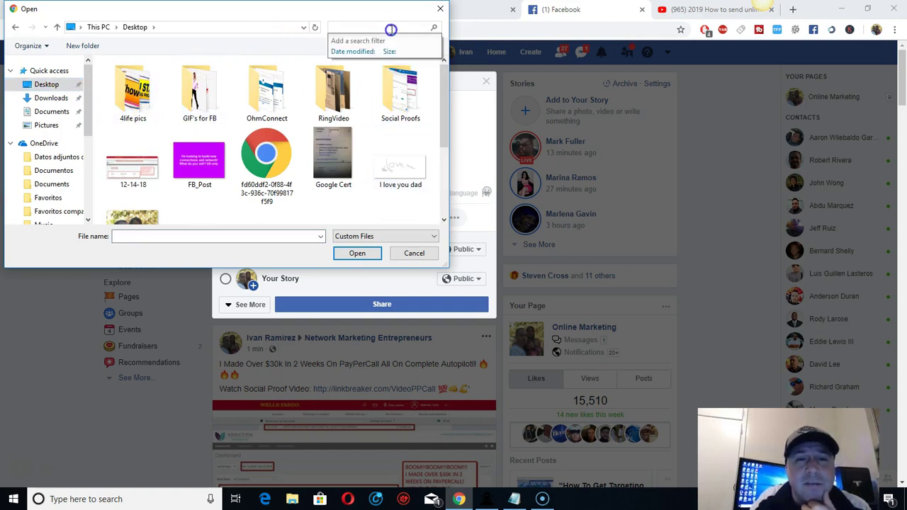
type("ring")
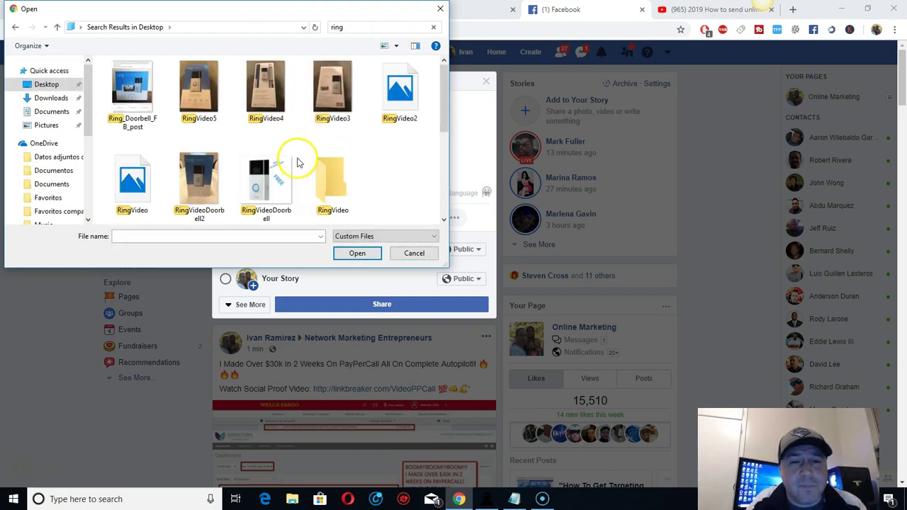
left_click(132, 92)
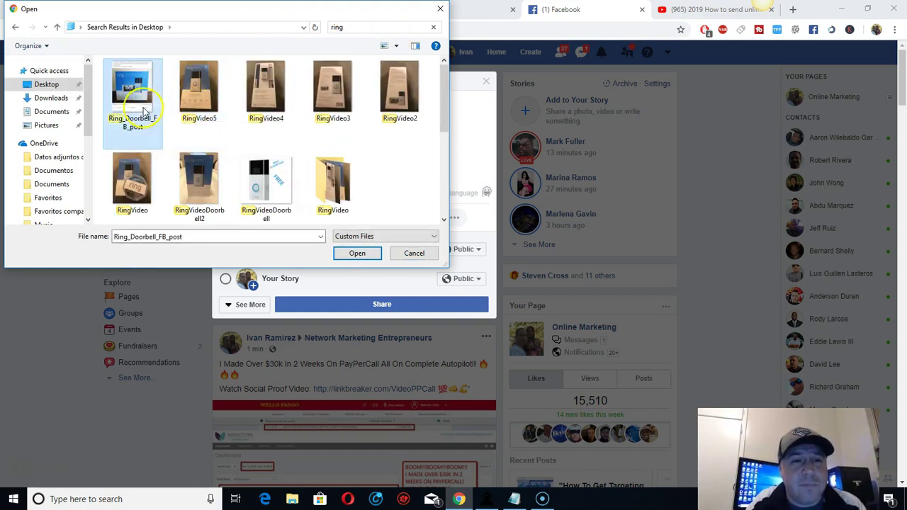
left_click(357, 254)
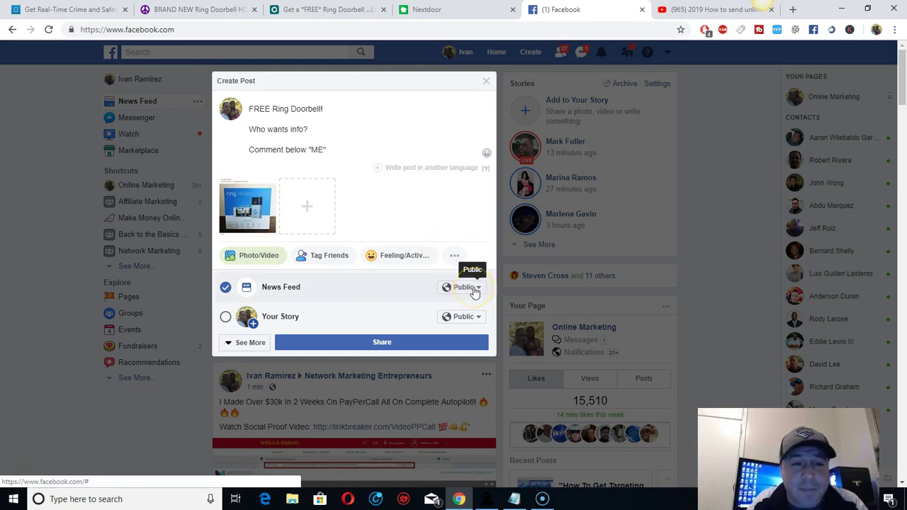
- Set the post's News Feed audience to Only me and share it
left_click(473, 289)
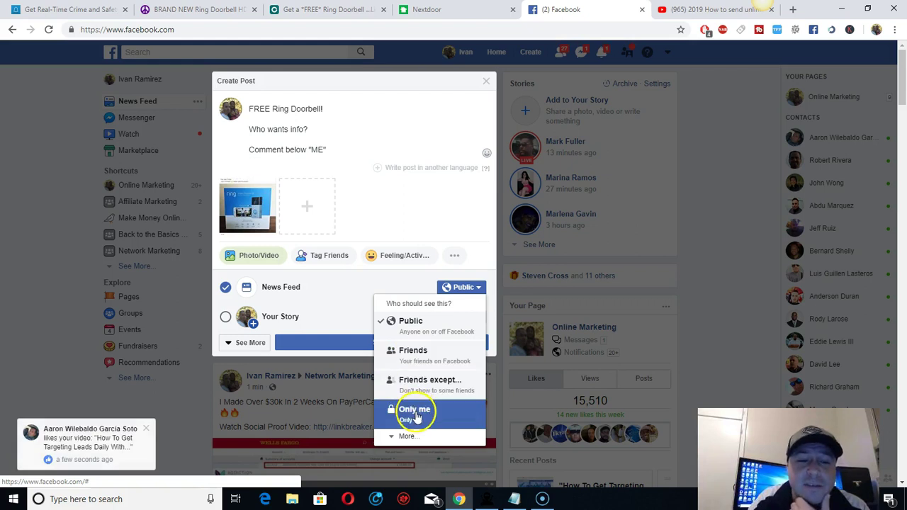
left_click(423, 411)
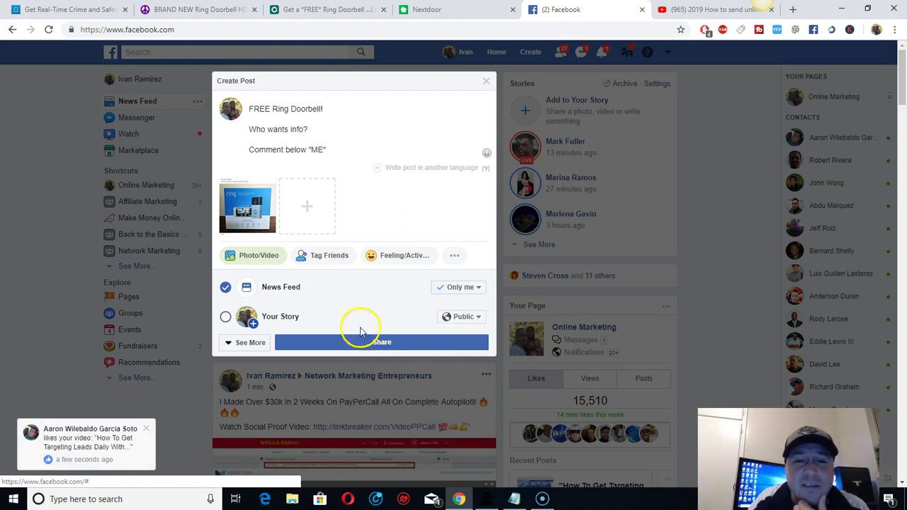
left_click(392, 346)
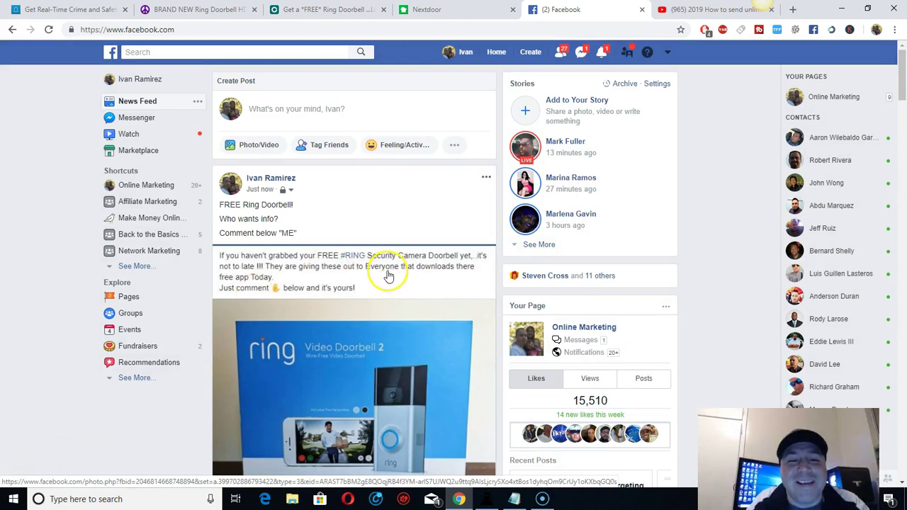
- Look over the published Ring doorbell post, open it for editing and discard the changes
scroll(389, 275, "down", 2)
scroll(407, 334, "up", 2)
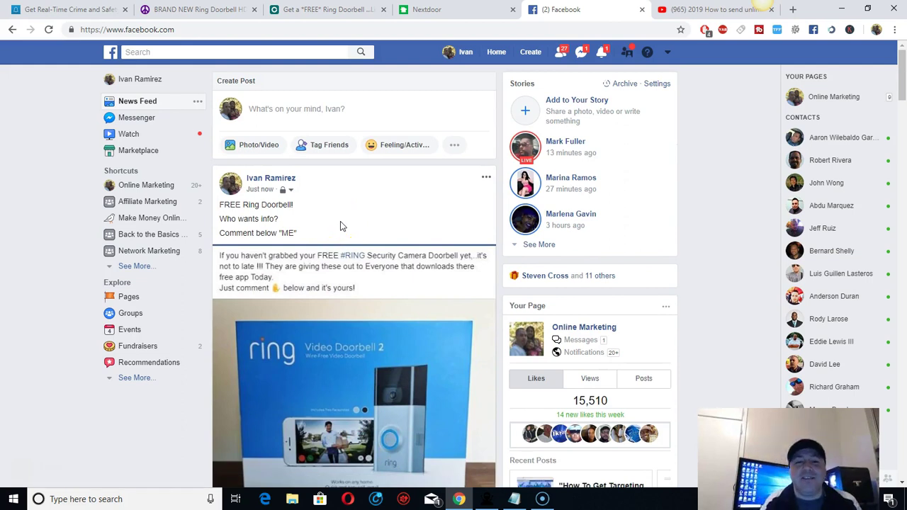
scroll(375, 236, "down", 5)
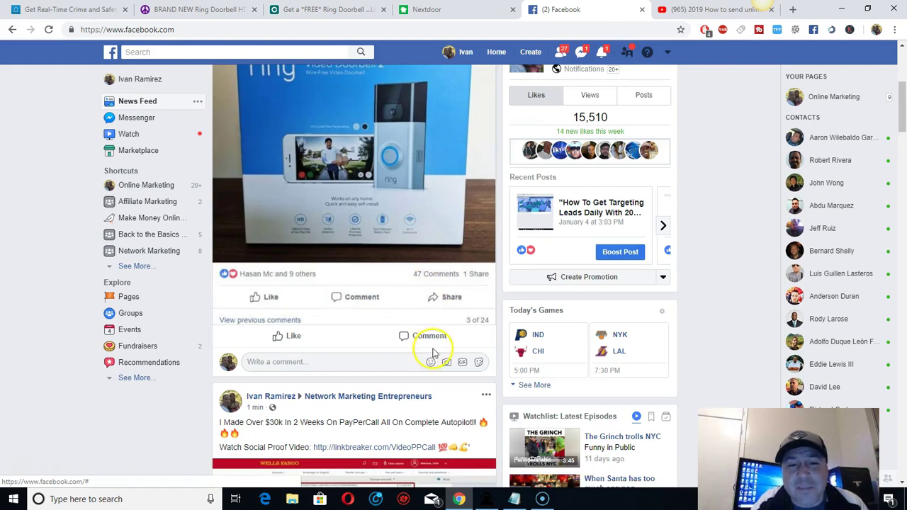
scroll(435, 352, "up", 5)
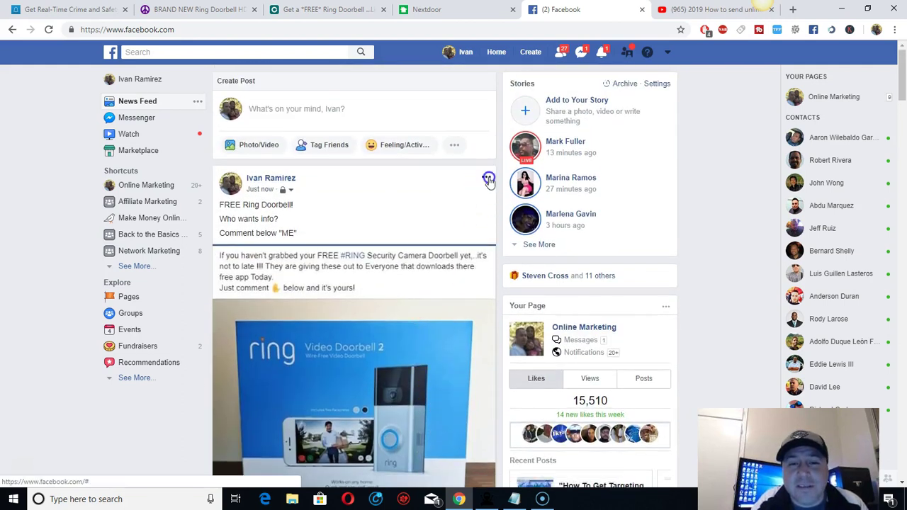
left_click(488, 179)
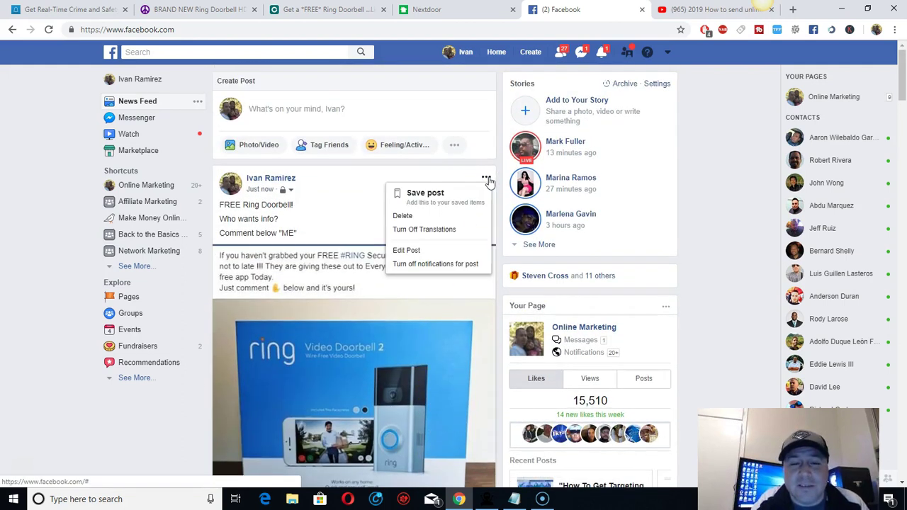
left_click(426, 251)
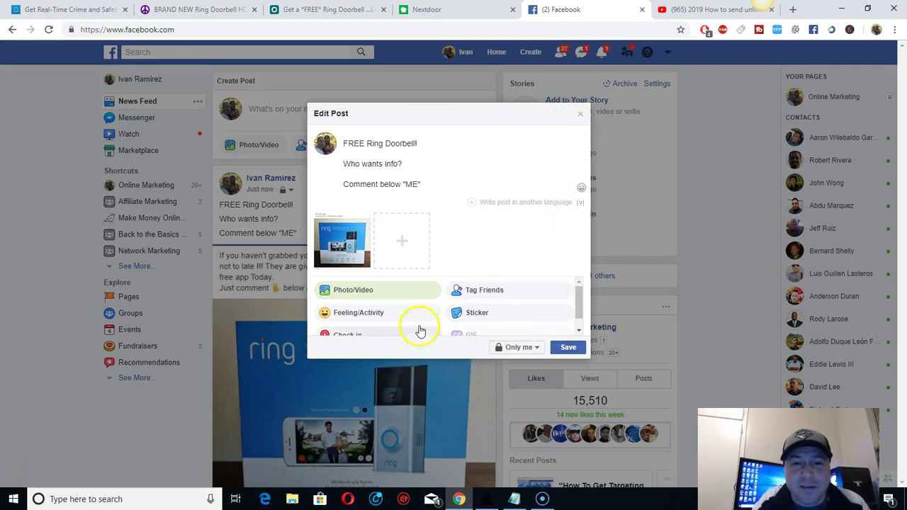
left_click(579, 113)
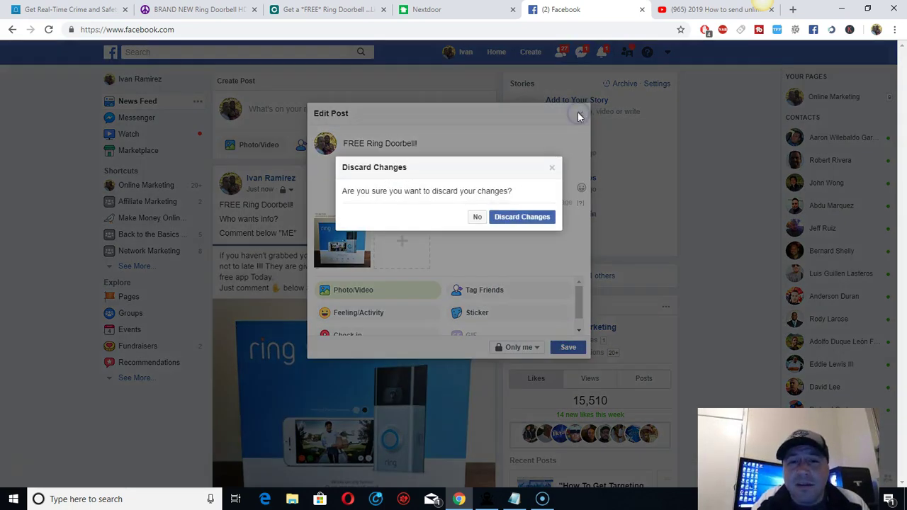
left_click(519, 217)
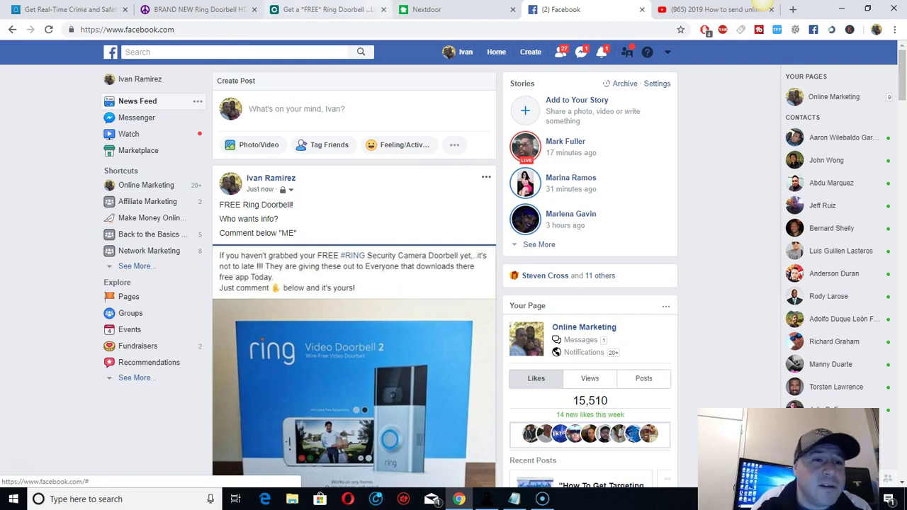
- Revisit the FreeRingVideoDoorbell.com landing page and its web address, and switch to the "2019 How to send" YouTube video
left_click(71, 9)
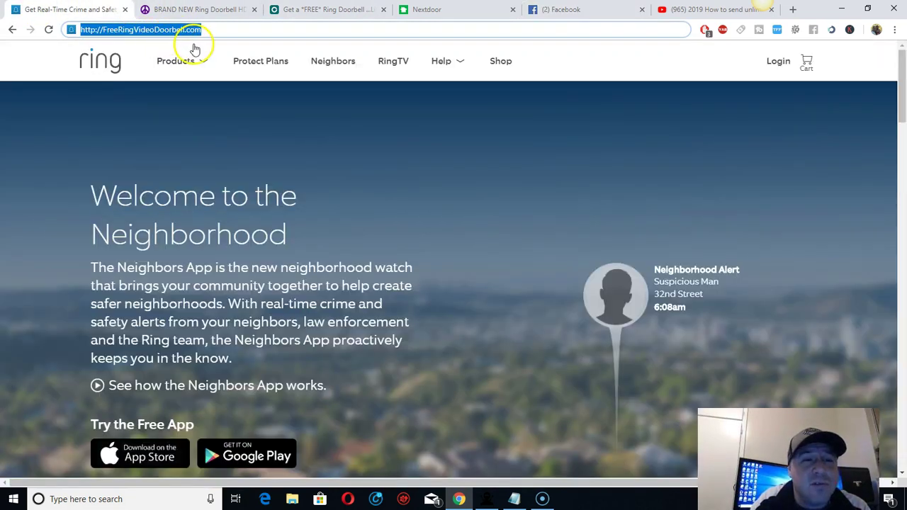
mouse_move(188, 47)
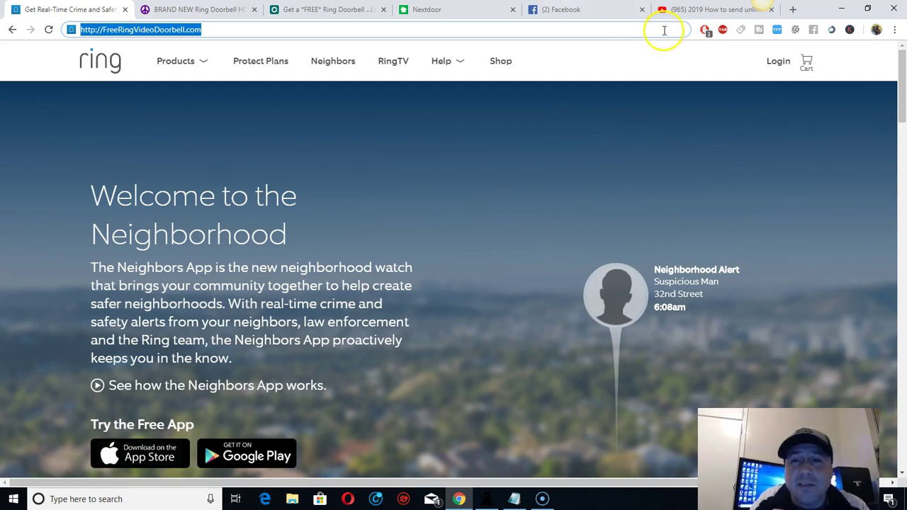
left_click(698, 12)
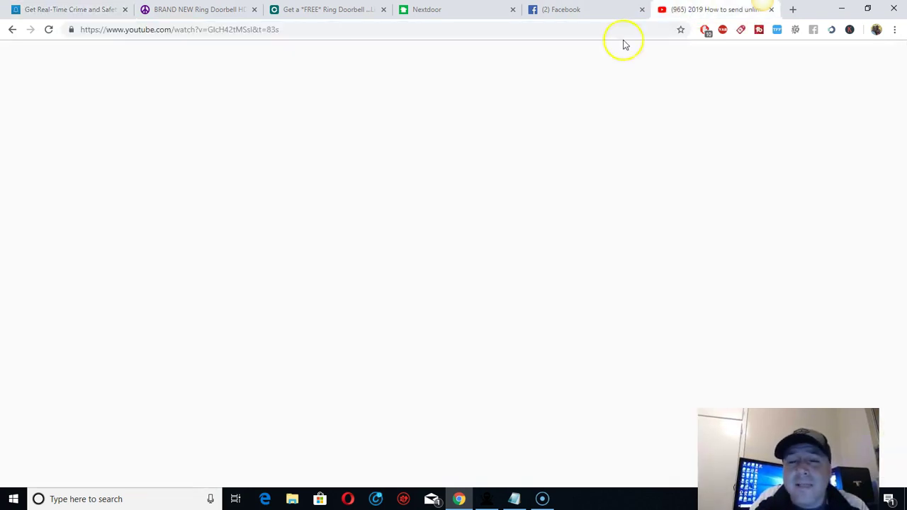